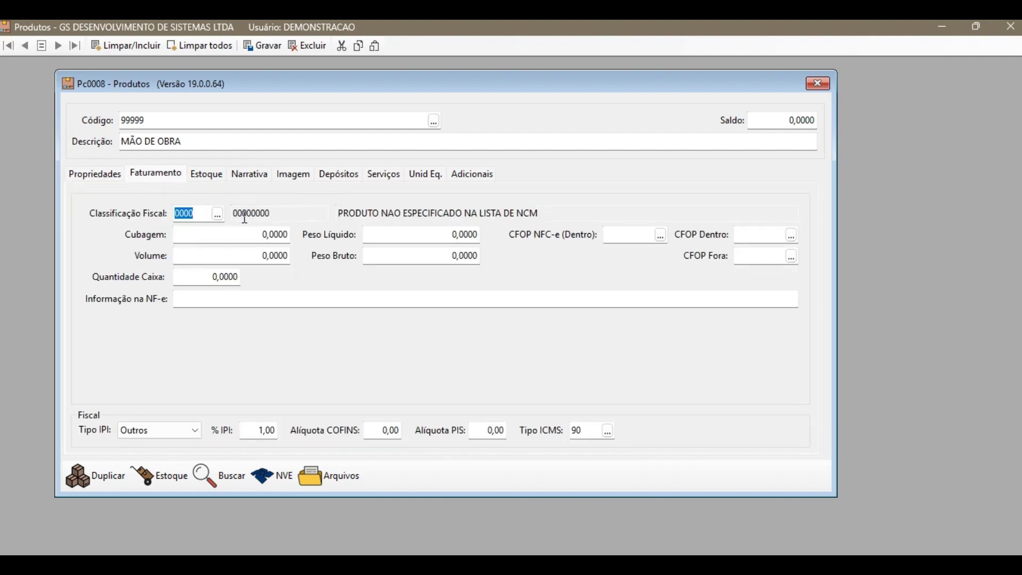
Step: Review the service settings of product 99999: LC 116 code, municipal code, default ISS rate and CNAE code
{"action": "left_click", "coordinate": [384, 180]}
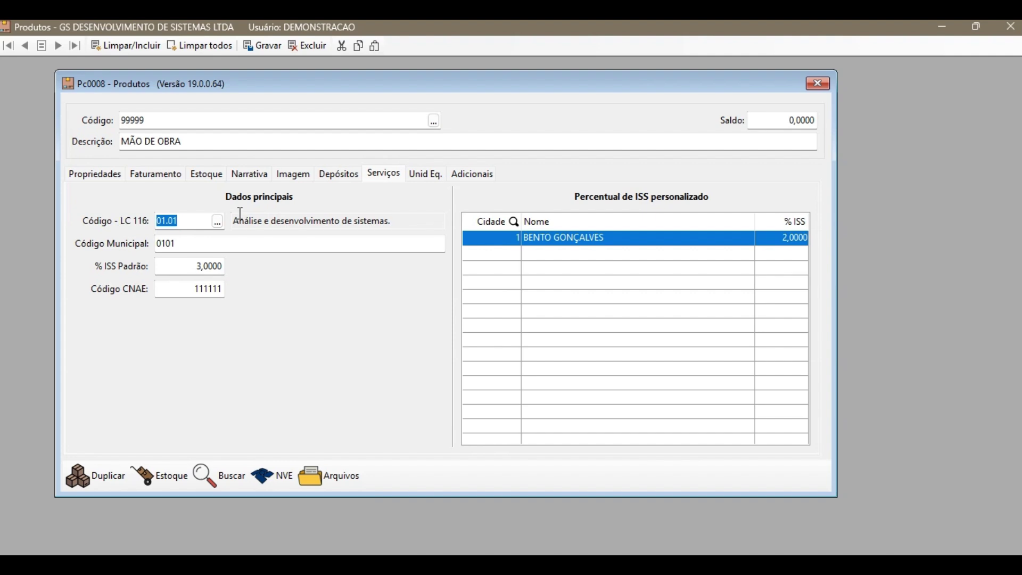
{"action": "mouse_move", "coordinate": [190, 215]}
{"action": "mouse_move", "coordinate": [203, 241]}
{"action": "mouse_move", "coordinate": [186, 266]}
{"action": "mouse_move", "coordinate": [180, 288]}
Step: Add a custom ISS percentage of 4 for the city of Abadiânia (code 5320) to the MÃO DE OBRA product
{"action": "left_click", "coordinate": [506, 253]}
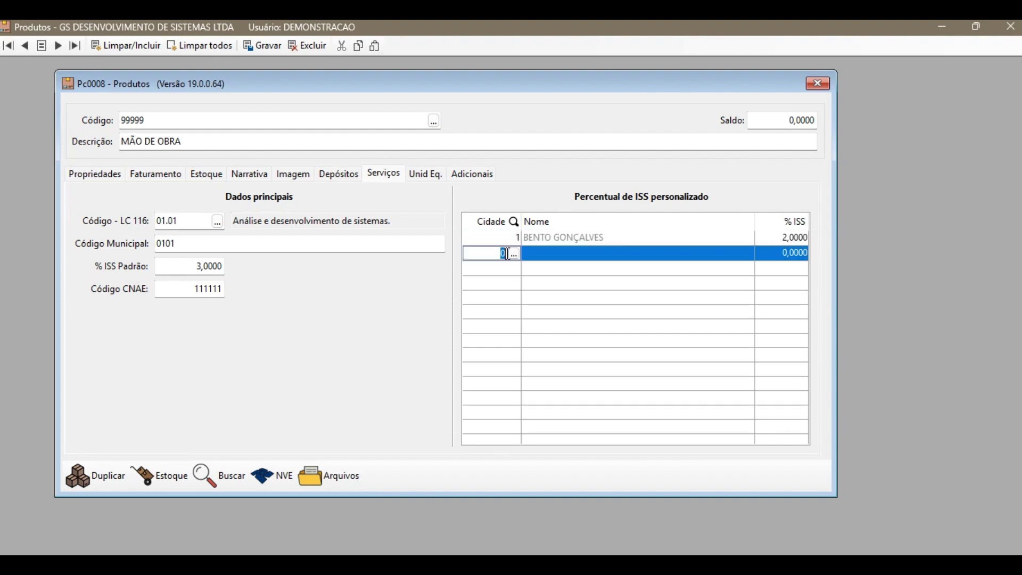
{"action": "left_click", "coordinate": [513, 253]}
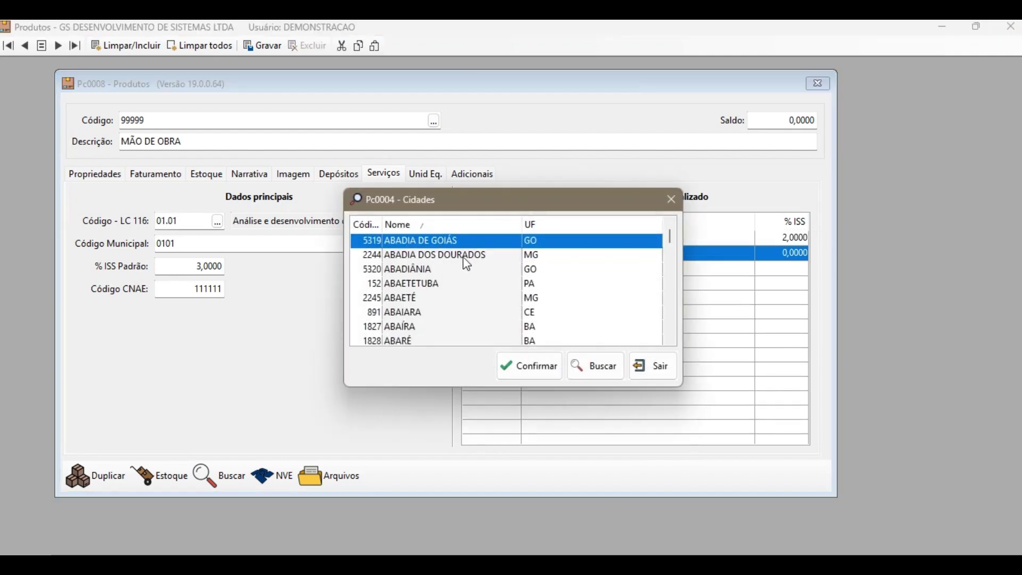
{"action": "double_click", "coordinate": [439, 269]}
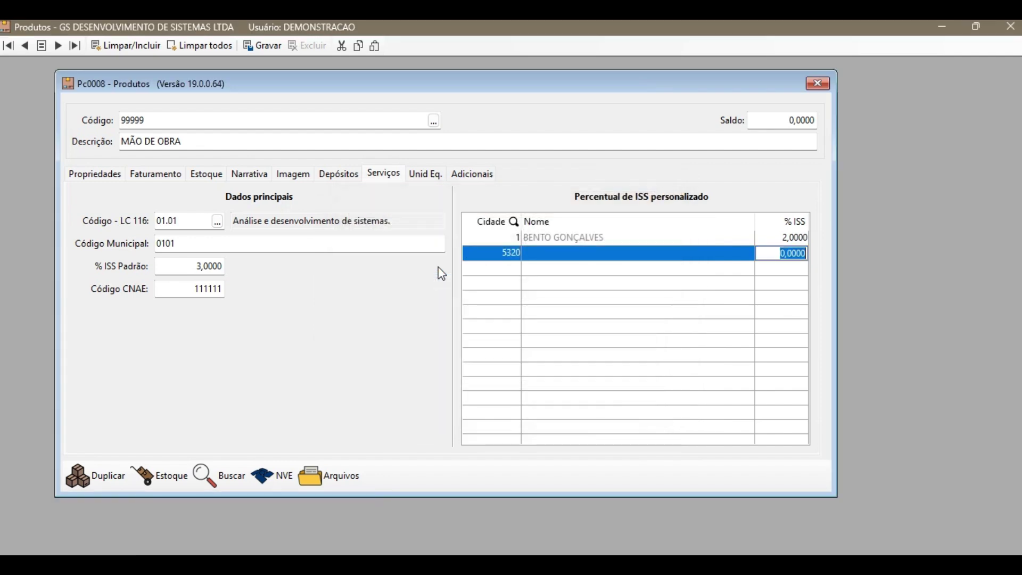
{"action": "type", "text": "4"}
{"action": "key", "text": "Return"}
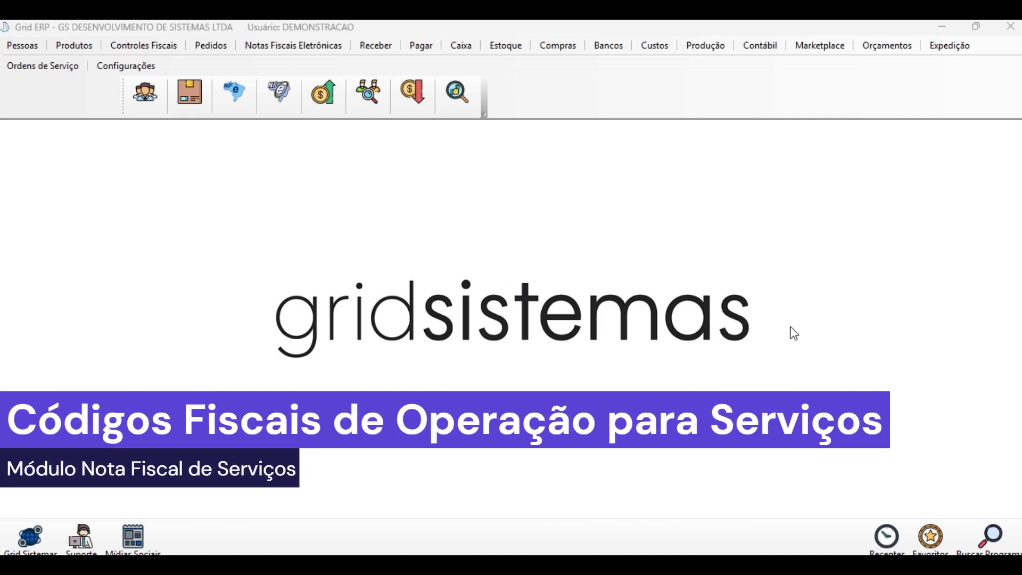
Step: Open the fiscal operation code record 5.933 and check the Modelo options in its movement settings
{"action": "left_click", "coordinate": [152, 45]}
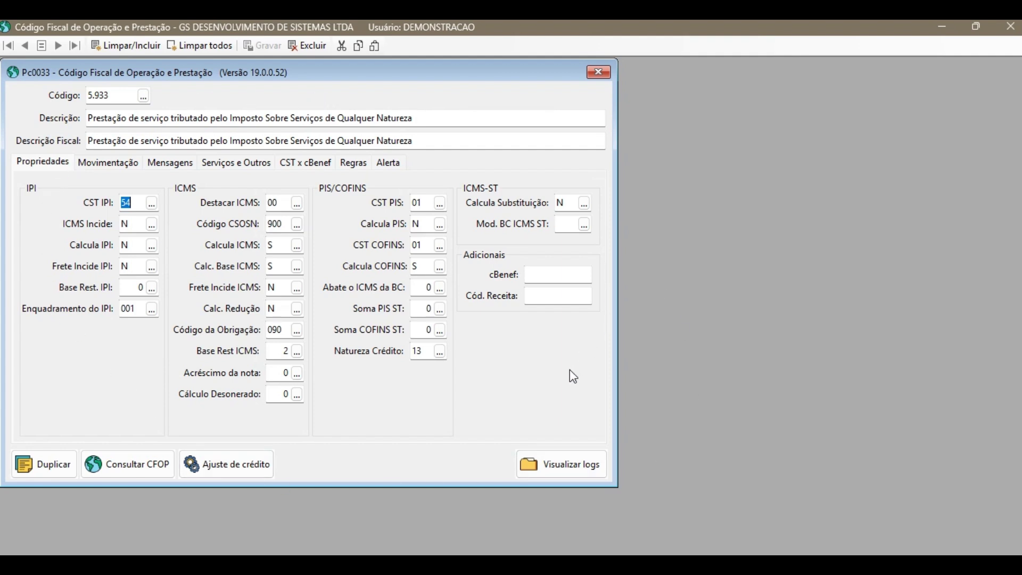
{"action": "left_click", "coordinate": [97, 168]}
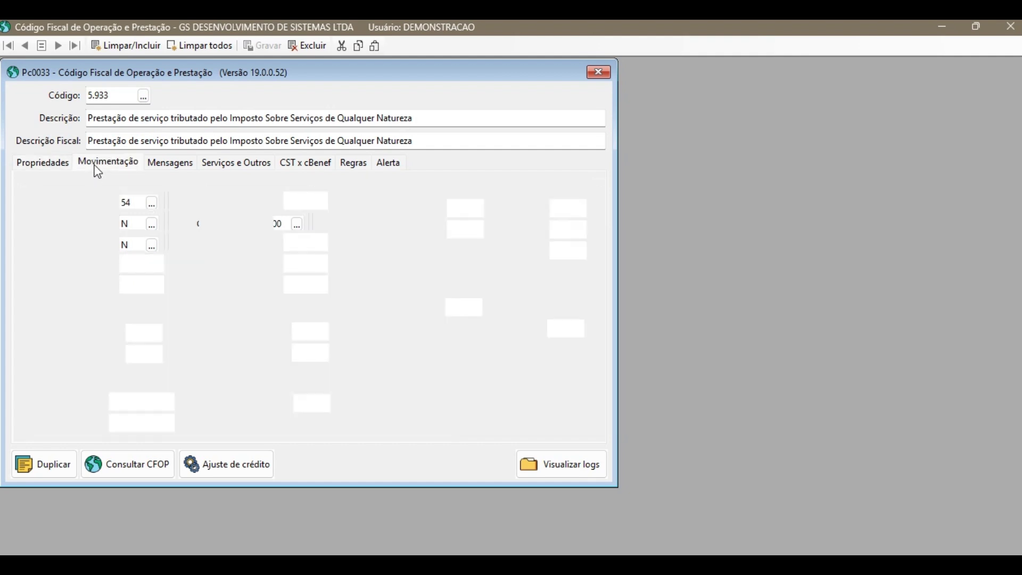
{"action": "left_click", "coordinate": [295, 223]}
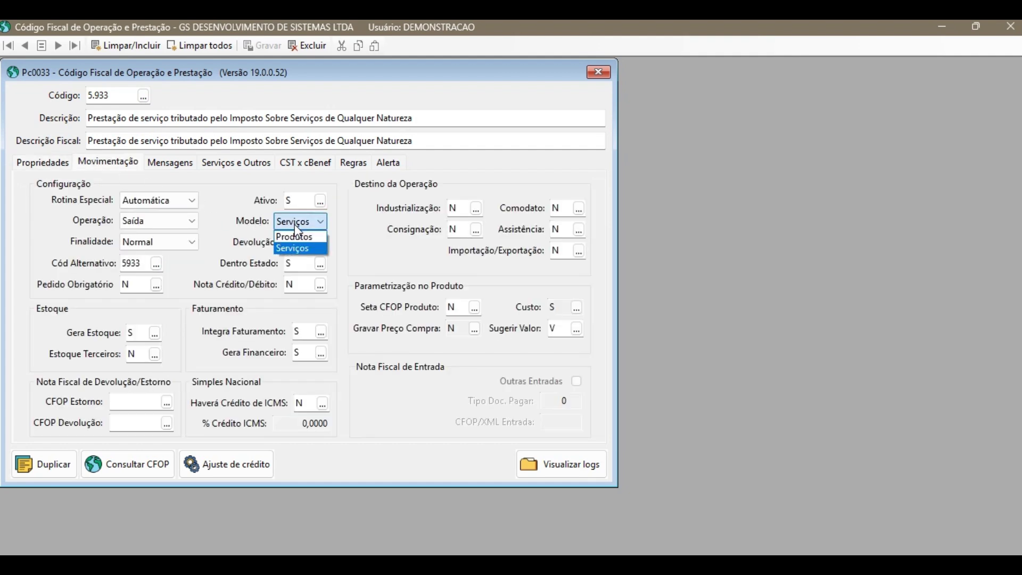
{"action": "left_click", "coordinate": [295, 224]}
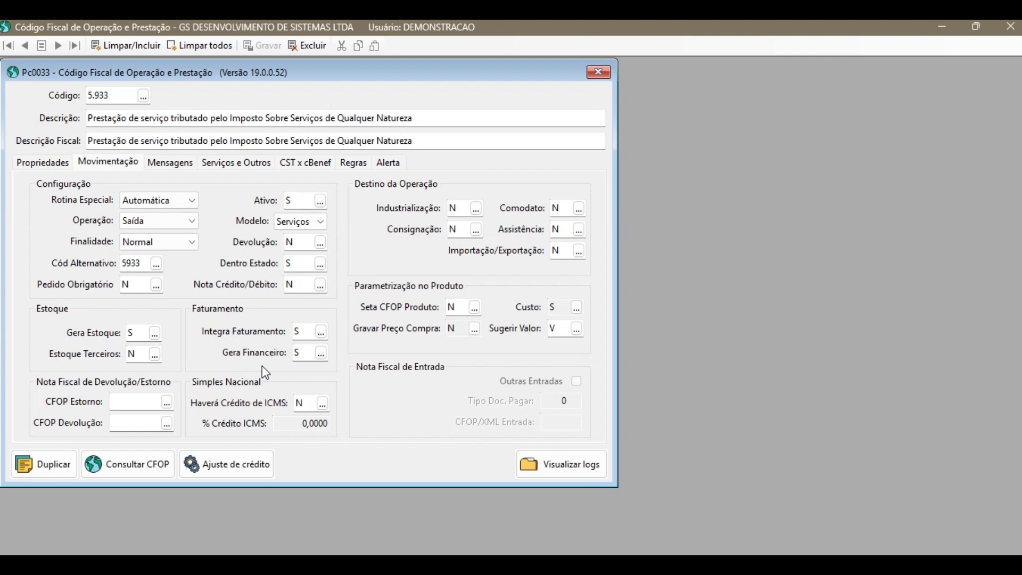
Step: Review CFOP 5.933's tax withholding settings for services, including the Calcula Prev. Social options
{"action": "left_click", "coordinate": [223, 163]}
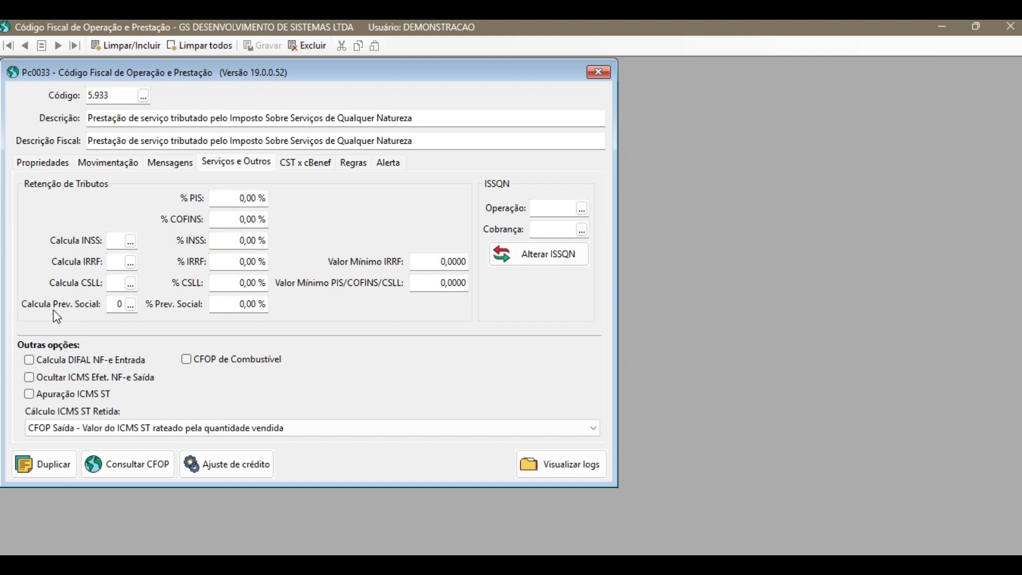
{"action": "left_click", "coordinate": [129, 304]}
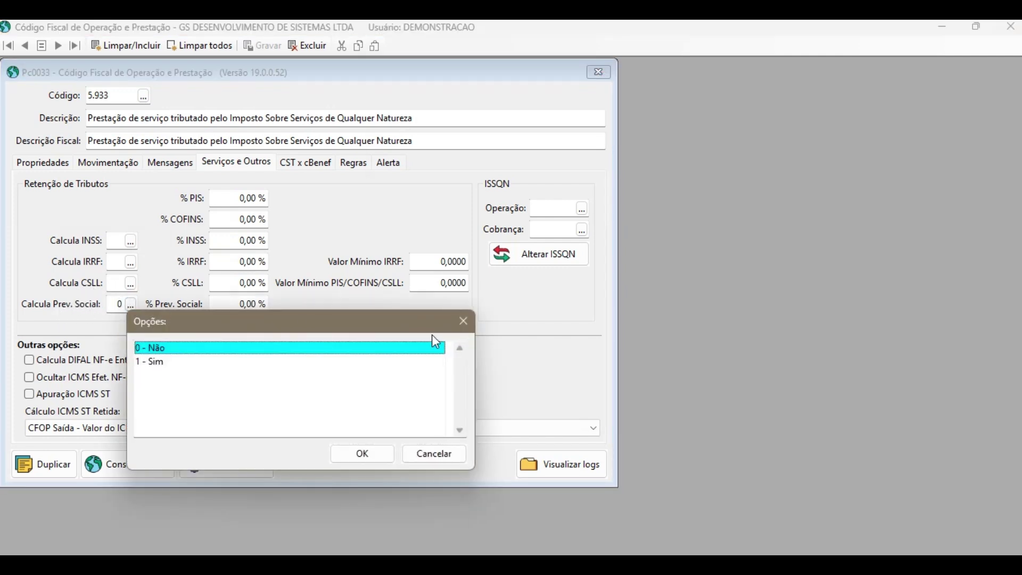
{"action": "left_click", "coordinate": [460, 326]}
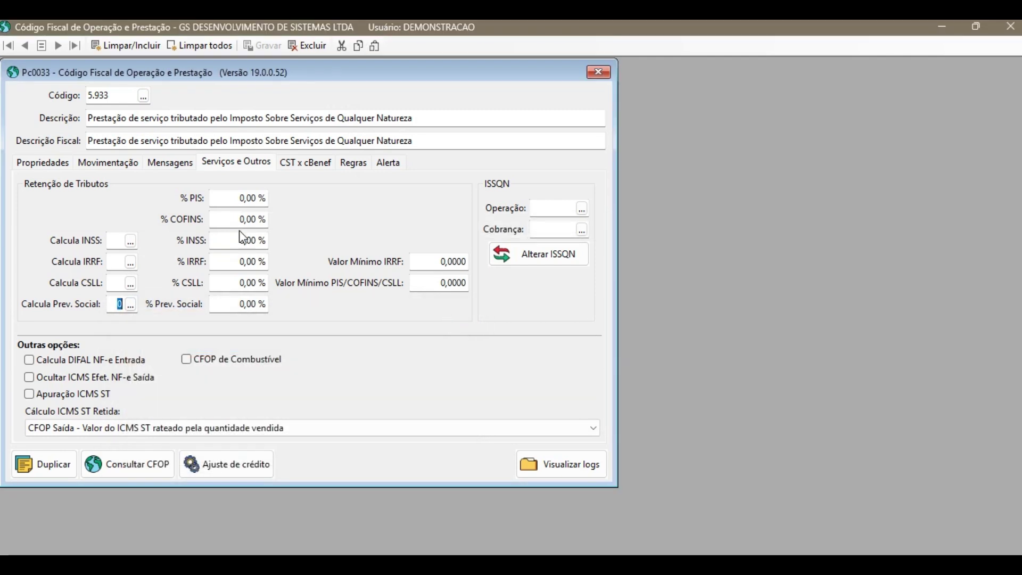
{"action": "mouse_move", "coordinate": [241, 226]}
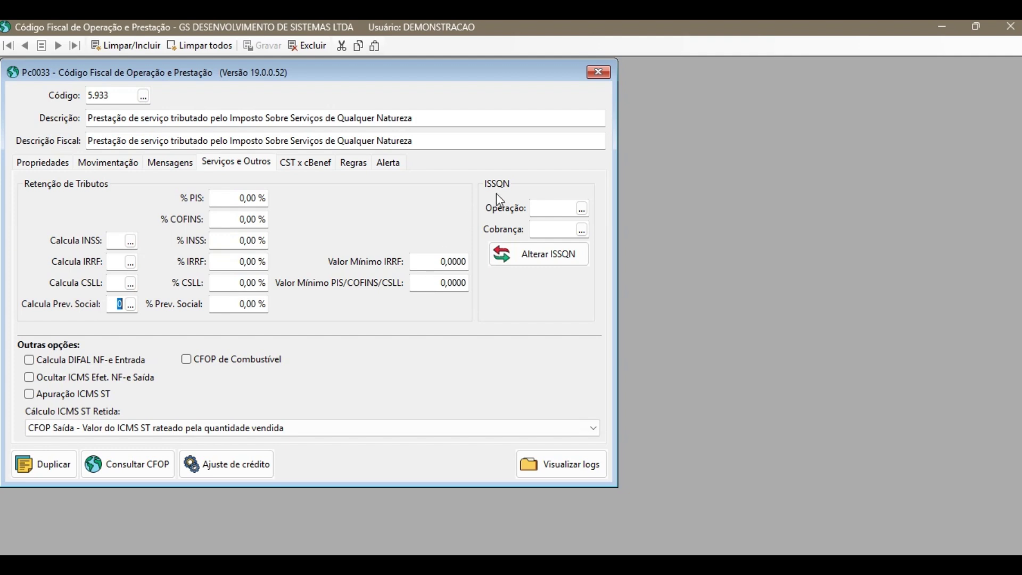
Step: Examine the ISSQN operation types and the ISS collection tax-situation codes available for CFOP 5.933
{"action": "left_click", "coordinate": [583, 209]}
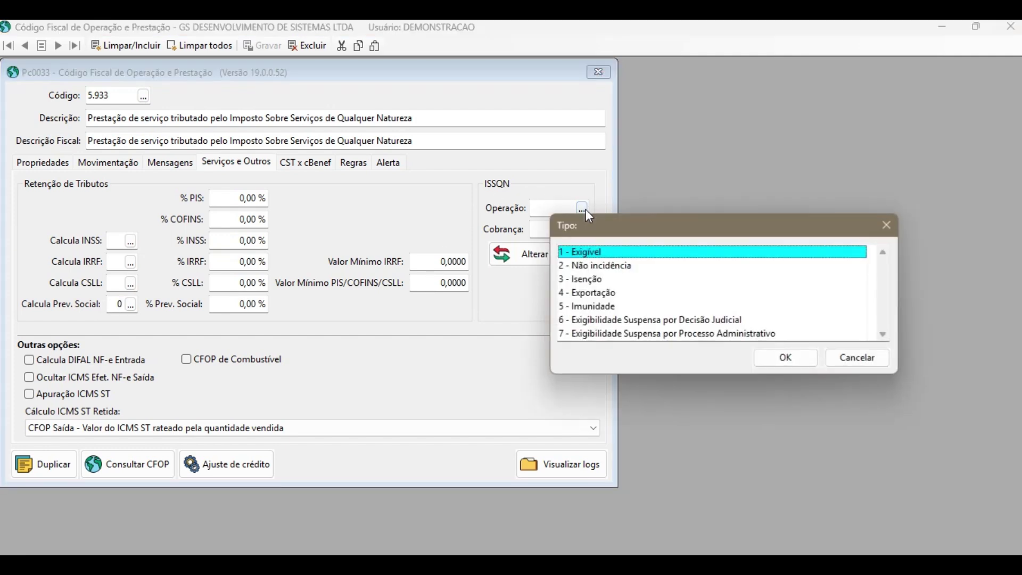
{"action": "left_click_drag", "start_coordinate": [629, 223], "coordinate": [674, 132]}
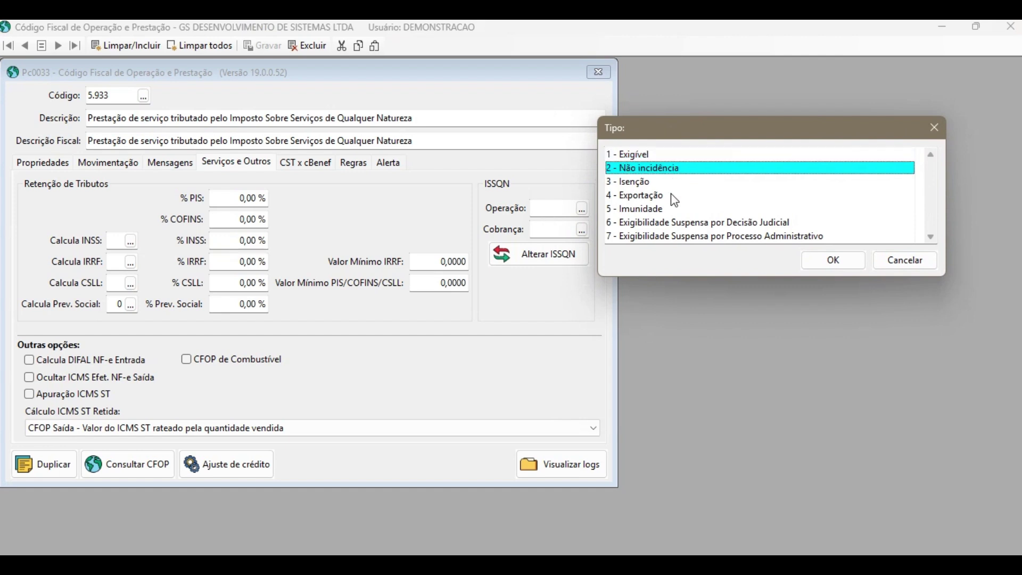
{"action": "left_click", "coordinate": [934, 129]}
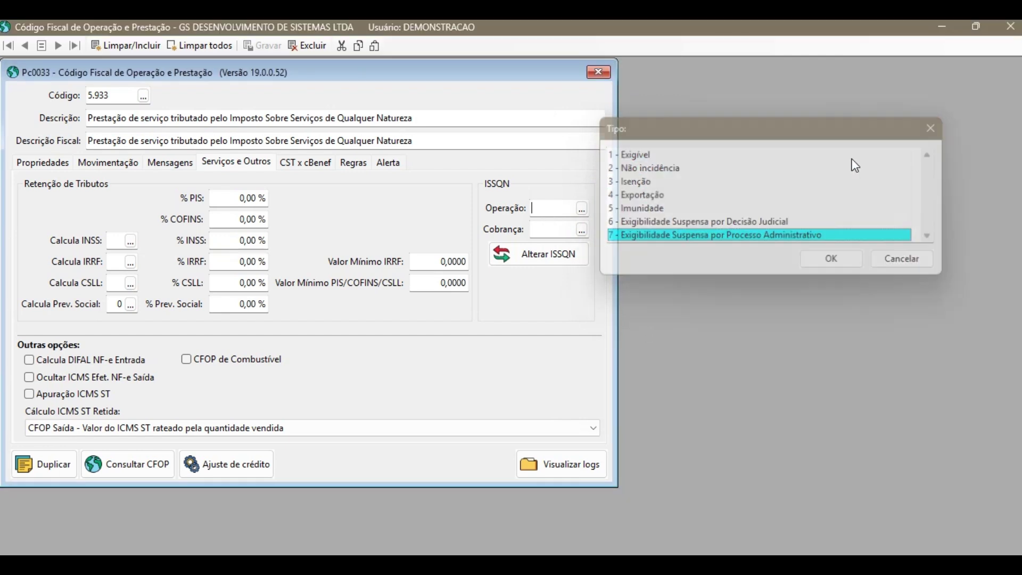
{"action": "left_click", "coordinate": [584, 214]}
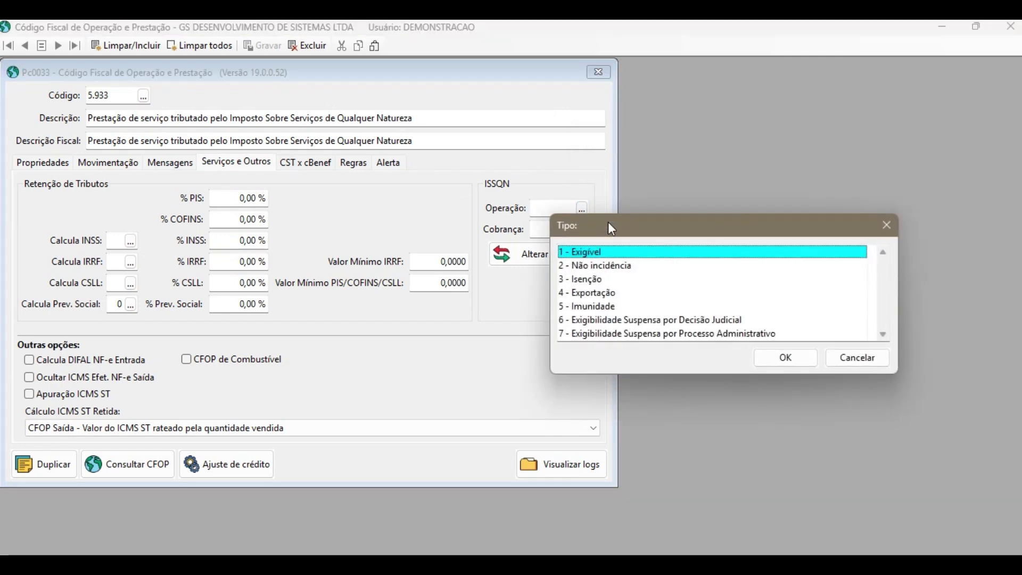
{"action": "left_click", "coordinate": [885, 226]}
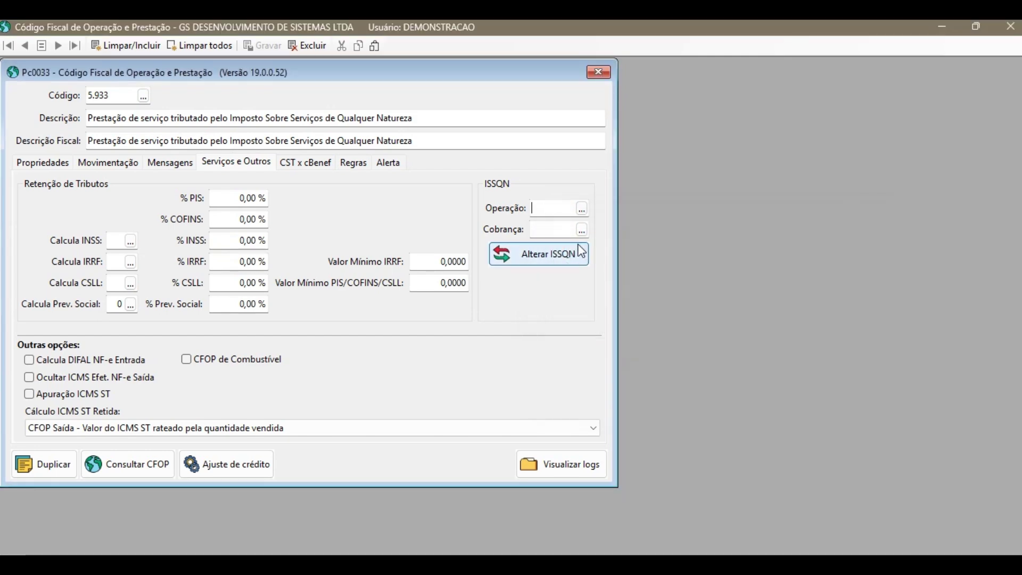
{"action": "left_click", "coordinate": [582, 230]}
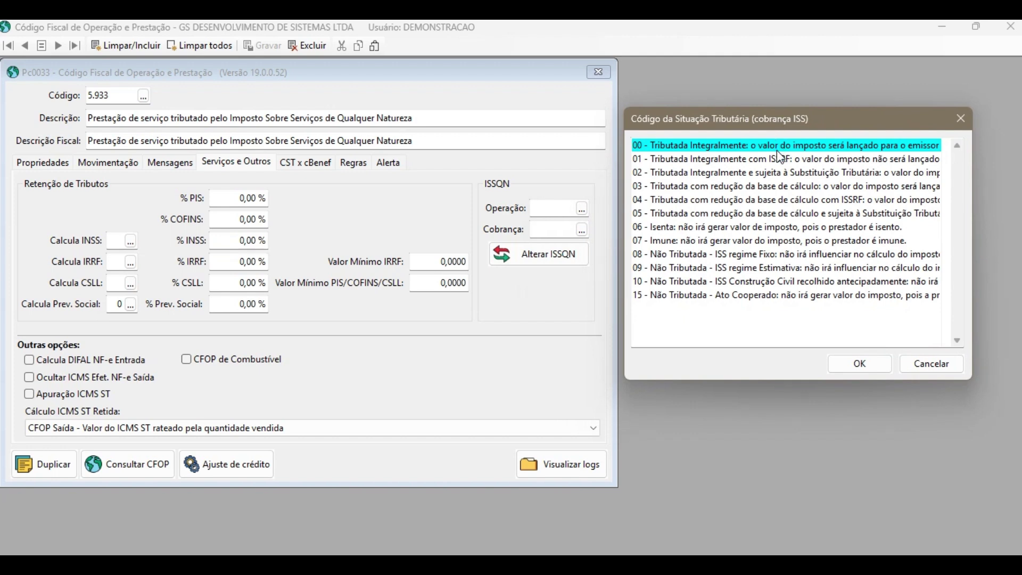
{"action": "left_click", "coordinate": [962, 119]}
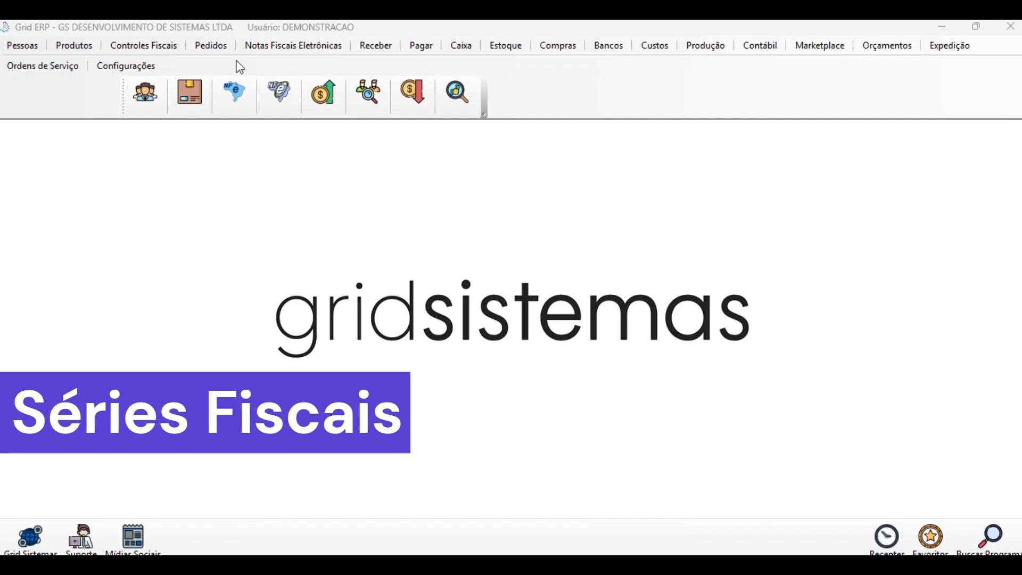
Step: Open the invoice series registration (Séries de Nota Fiscal) from the electronic invoice configurations
{"action": "left_click", "coordinate": [263, 49]}
{"action": "left_click", "coordinate": [264, 47]}
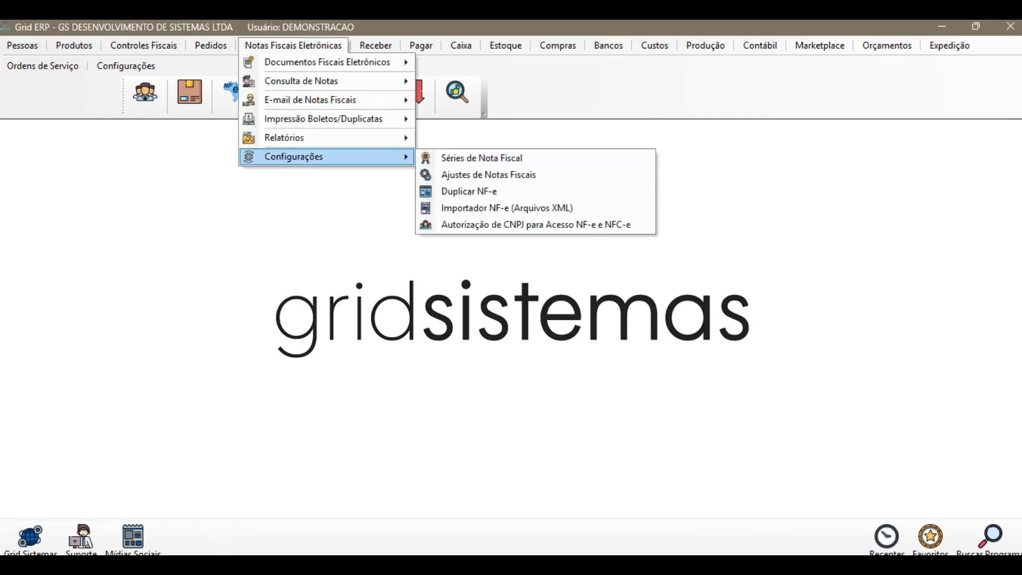
{"action": "left_click", "coordinate": [482, 157]}
{"action": "left_click_drag", "start_coordinate": [297, 74], "coordinate": [329, 72]}
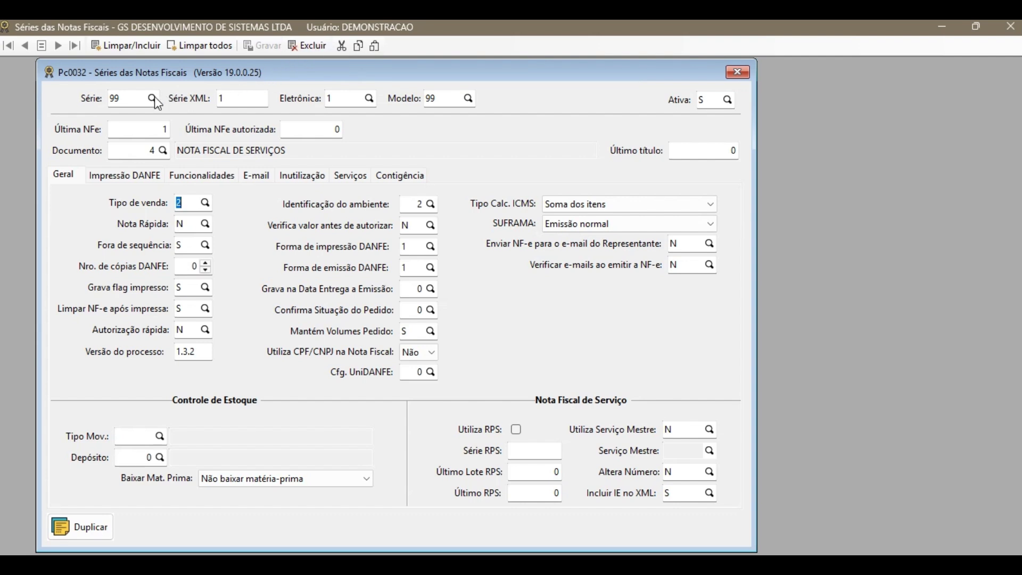
Step: Check series 99's identification fields: series, XML series, electronic flag, model options and document
{"action": "double_click", "coordinate": [128, 98]}
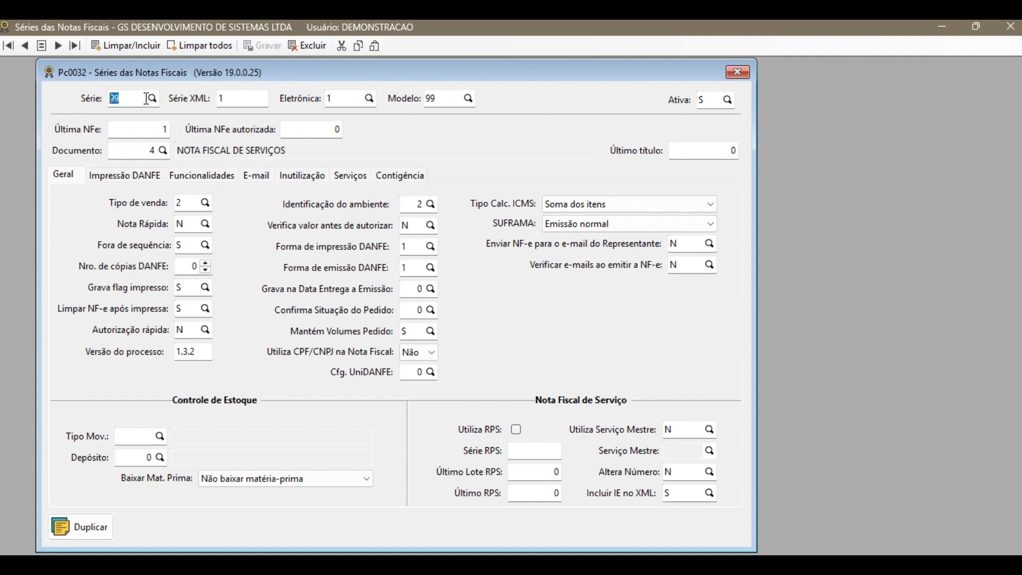
{"action": "mouse_move", "coordinate": [239, 101]}
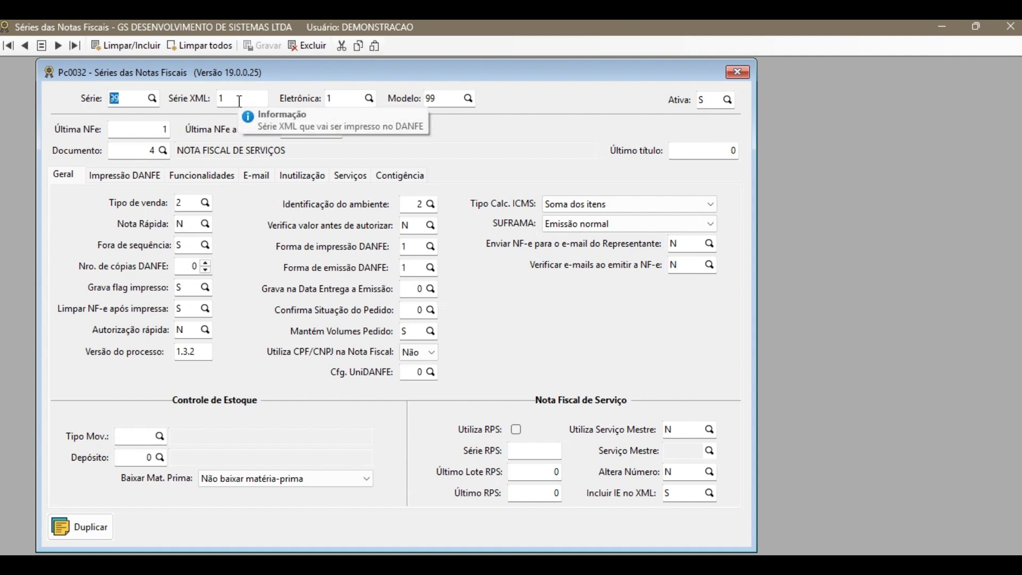
{"action": "mouse_move", "coordinate": [347, 99]}
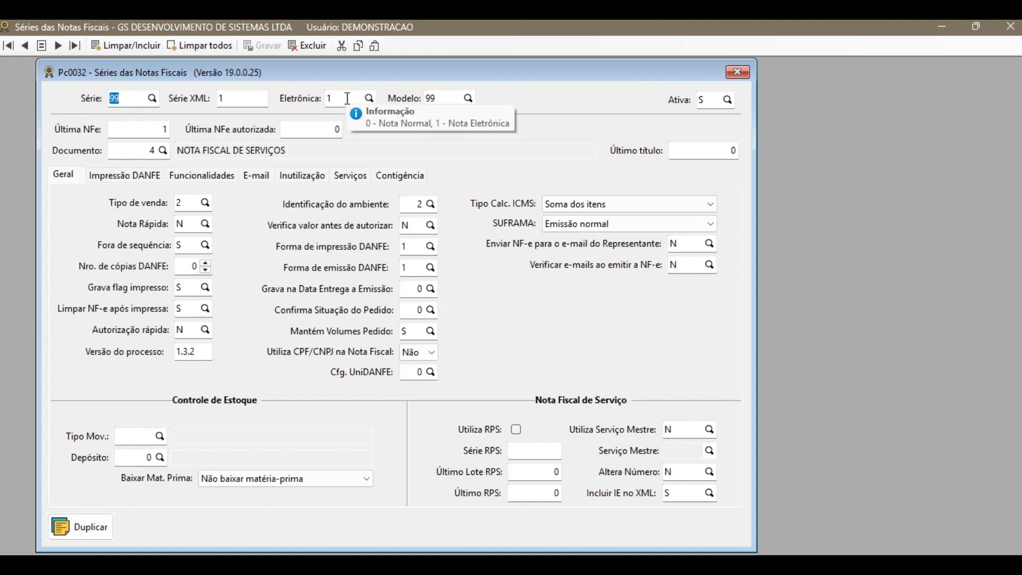
{"action": "left_click", "coordinate": [469, 98]}
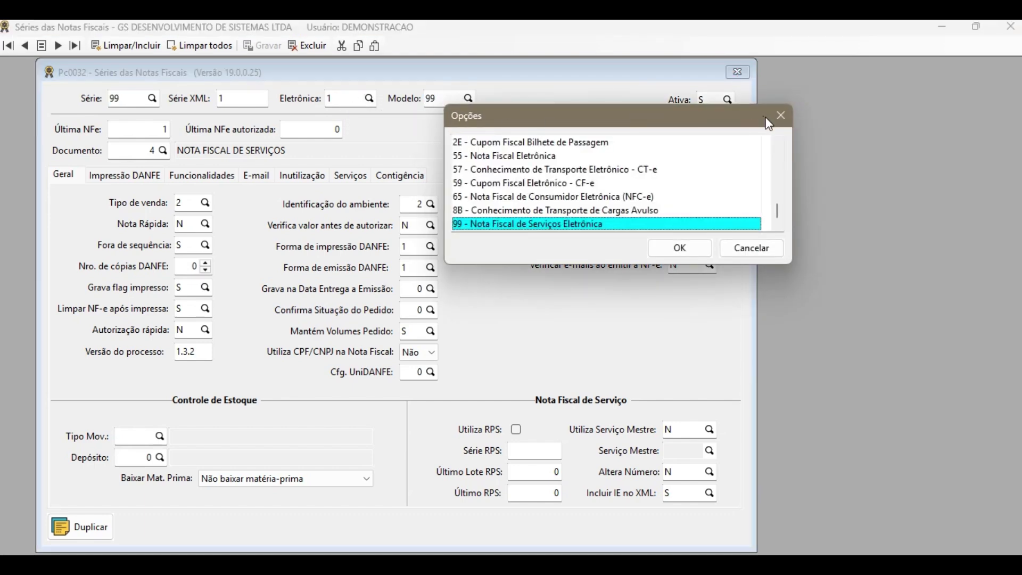
{"action": "left_click", "coordinate": [778, 118]}
{"action": "left_click", "coordinate": [154, 151]}
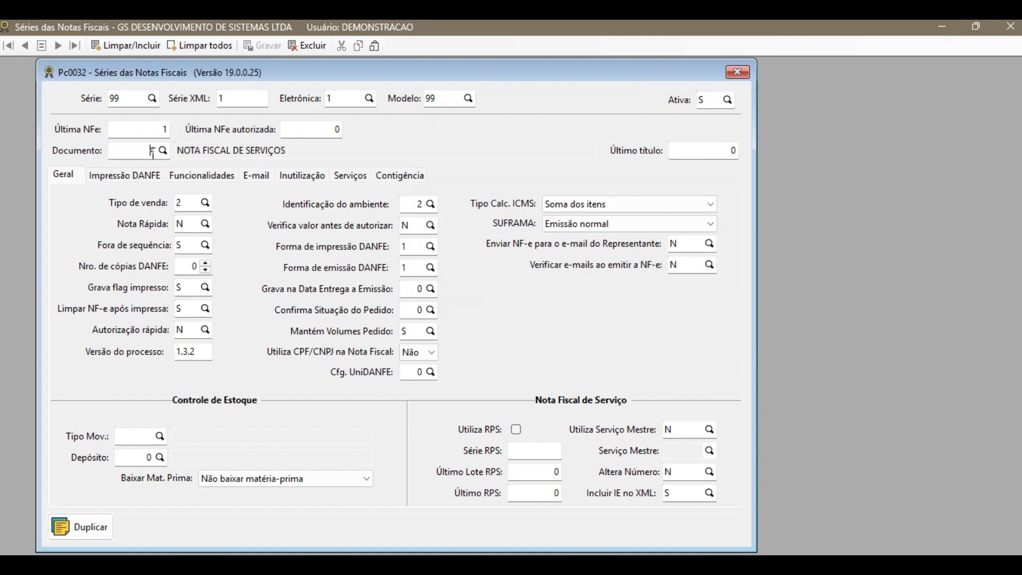
Step: Inspect the Tipo de venda and Identificação do ambiente options of series 99
{"action": "left_click", "coordinate": [205, 203]}
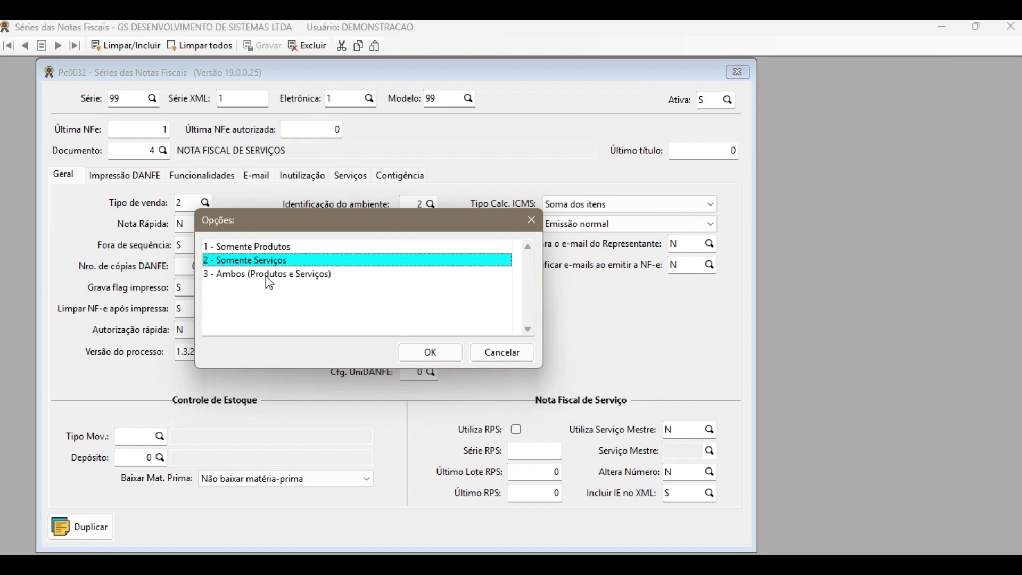
{"action": "left_click_drag", "start_coordinate": [294, 220], "coordinate": [338, 192]}
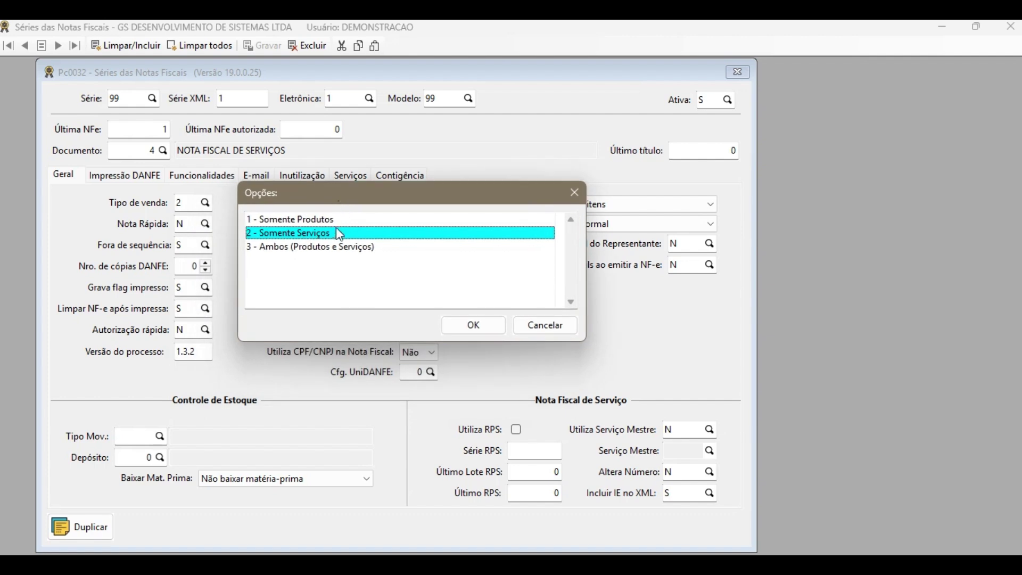
{"action": "left_click", "coordinate": [576, 198]}
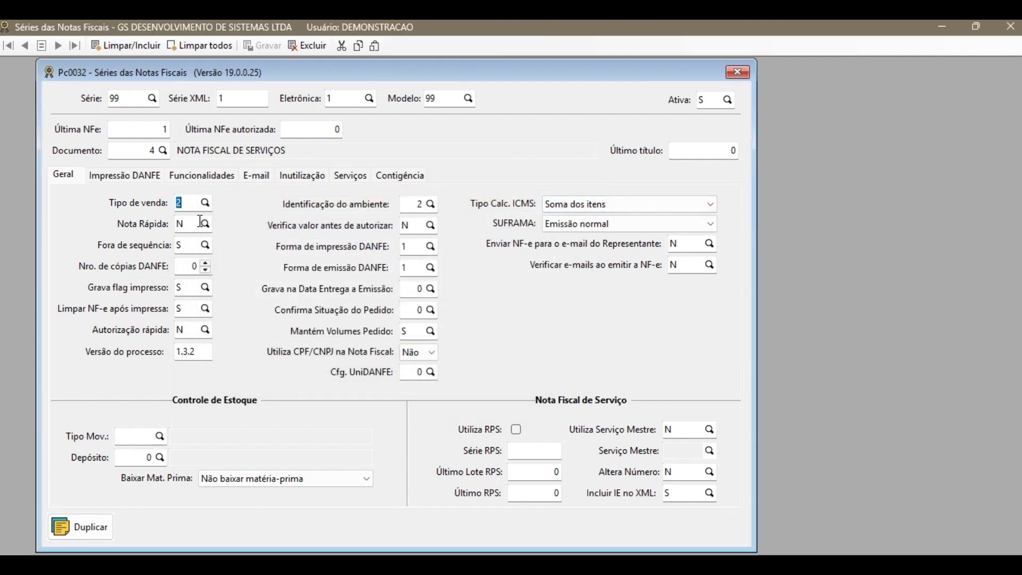
{"action": "left_click", "coordinate": [431, 205]}
{"action": "left_click", "coordinate": [756, 228]}
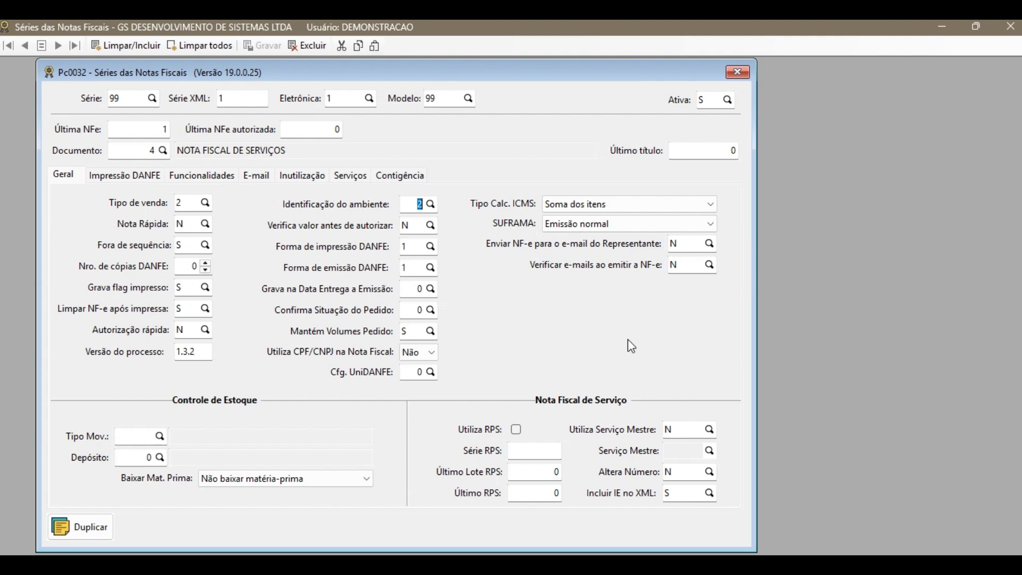
Step: Enable Utiliza RPS for the service invoice and set Série RPS to 1
{"action": "left_click", "coordinate": [518, 431]}
{"action": "left_click", "coordinate": [519, 434]}
{"action": "left_click", "coordinate": [520, 433]}
{"action": "left_click", "coordinate": [541, 447]}
{"action": "type", "text": "1"}
{"action": "key", "text": "Tab"}
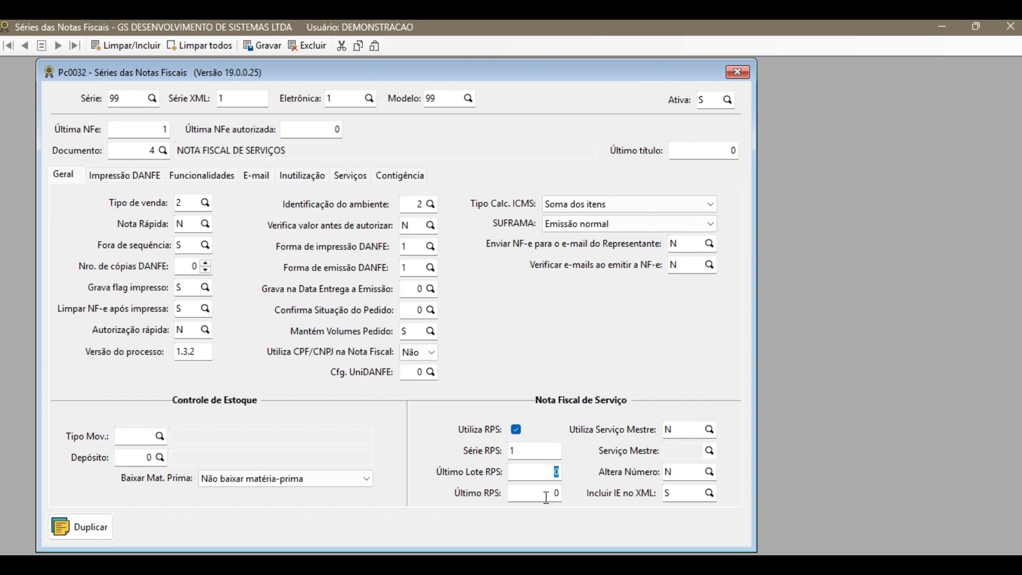
Step: Set Utiliza Serviço Mestre to S and choose service 09999 (MÃO DE OBRA) as the Serviço Mestre
{"action": "left_click", "coordinate": [697, 430]}
{"action": "type", "text": "S"}
{"action": "key", "text": "Tab"}
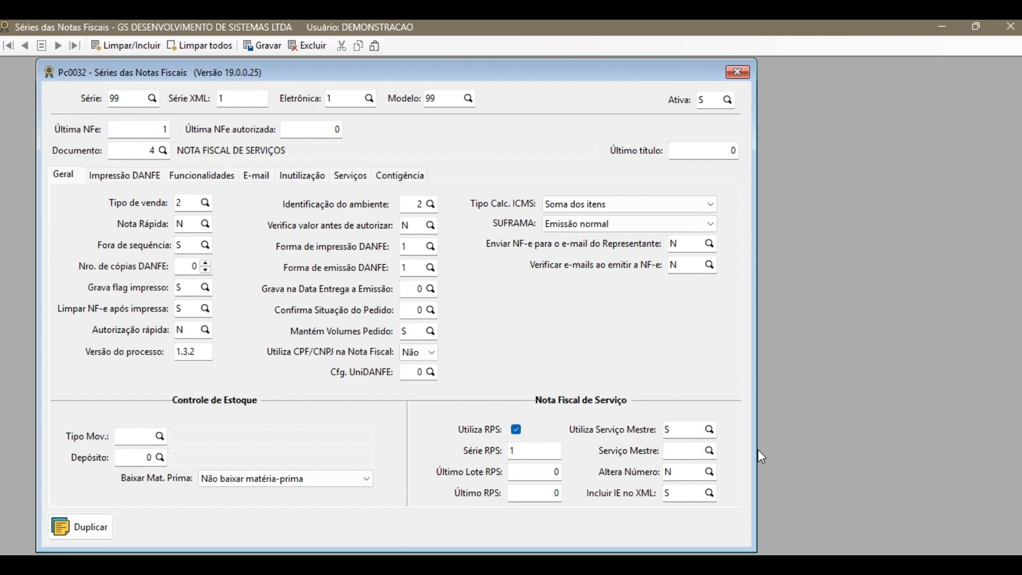
{"action": "left_click", "coordinate": [711, 452]}
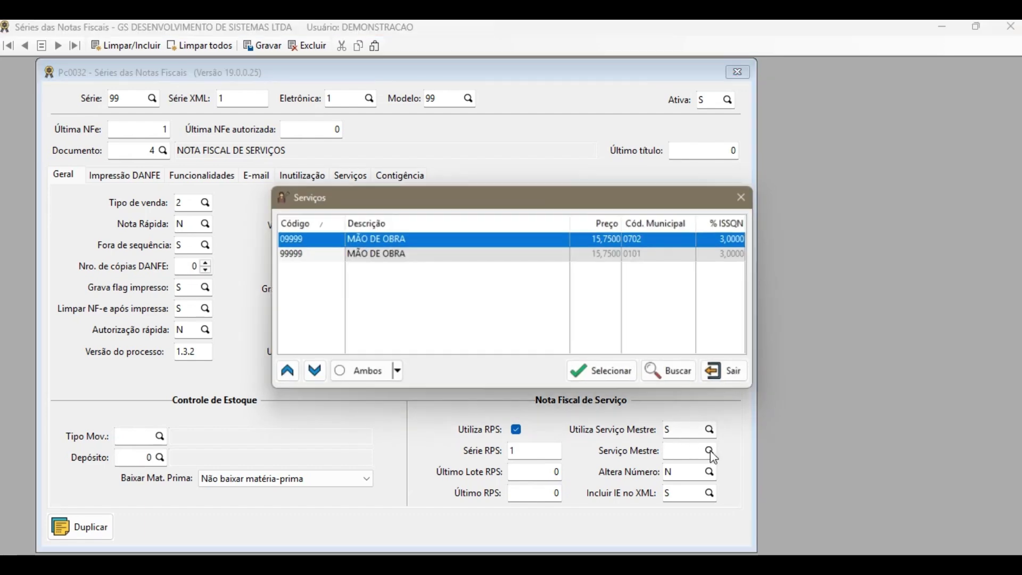
{"action": "double_click", "coordinate": [321, 245]}
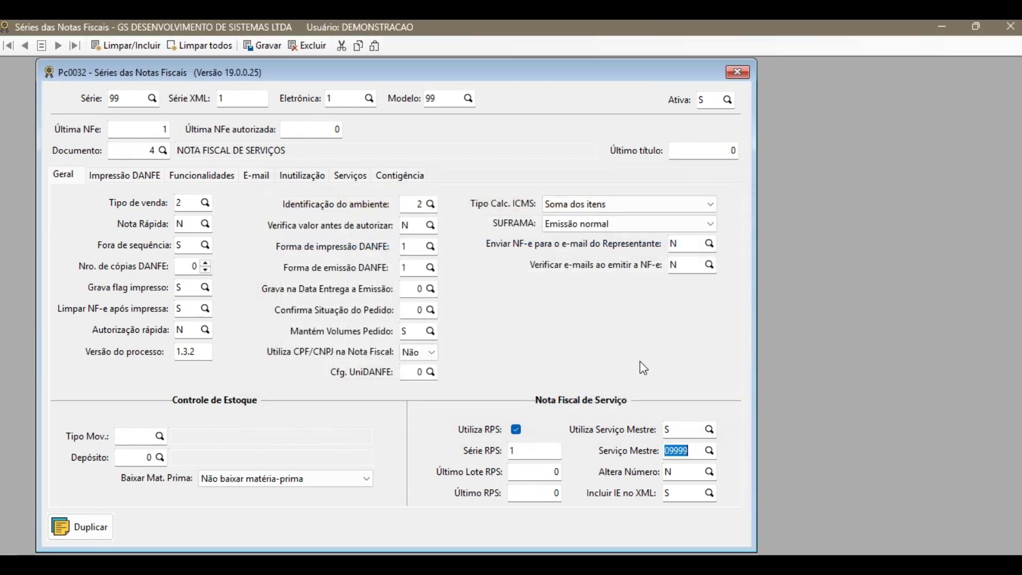
Step: Clear the Serviço Mestre and set Utiliza Serviço Mestre to N
{"action": "key", "text": "BackSpace"}
{"action": "left_click", "coordinate": [685, 431]}
{"action": "type", "text": "N"}
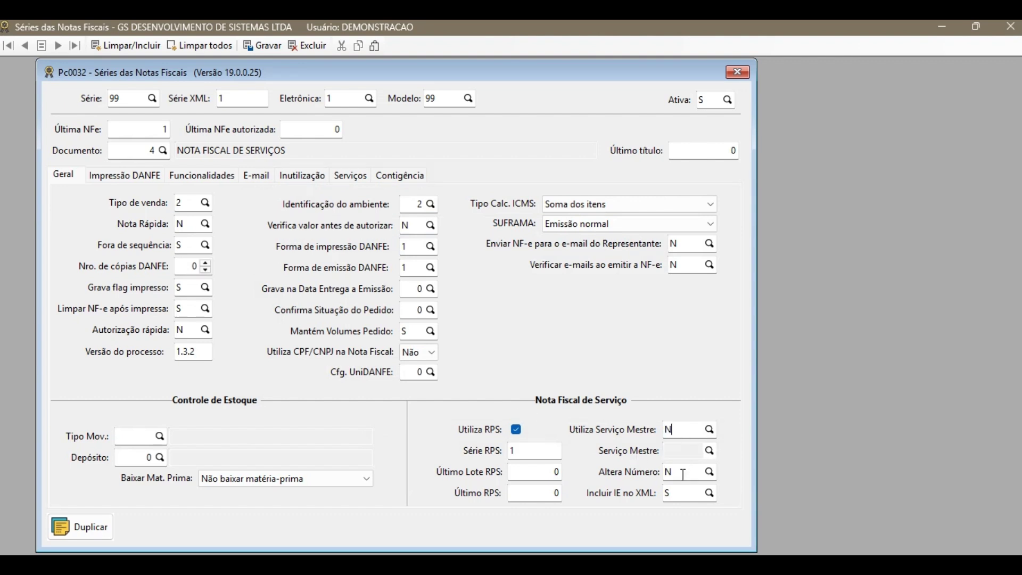
Step: Inspect the Altera Número and Incluir IE no XML options of the service invoice series
{"action": "left_click", "coordinate": [709, 472]}
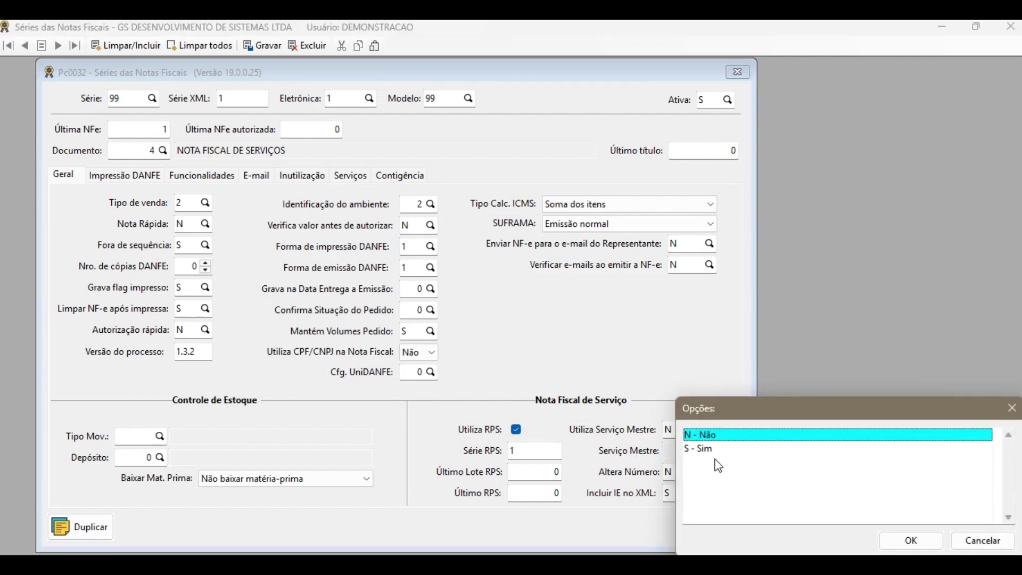
{"action": "left_click", "coordinate": [1011, 409]}
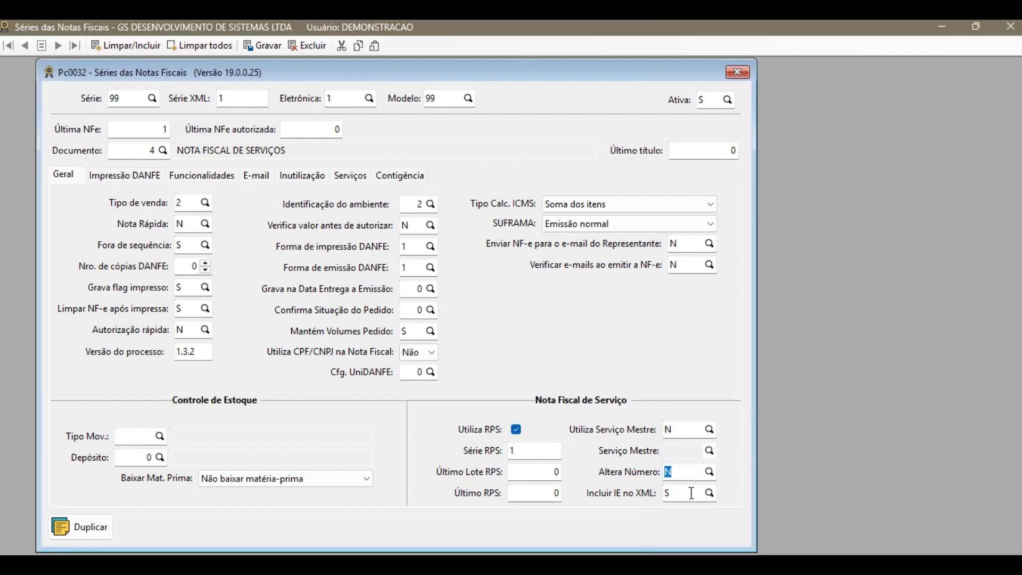
{"action": "left_click", "coordinate": [709, 493]}
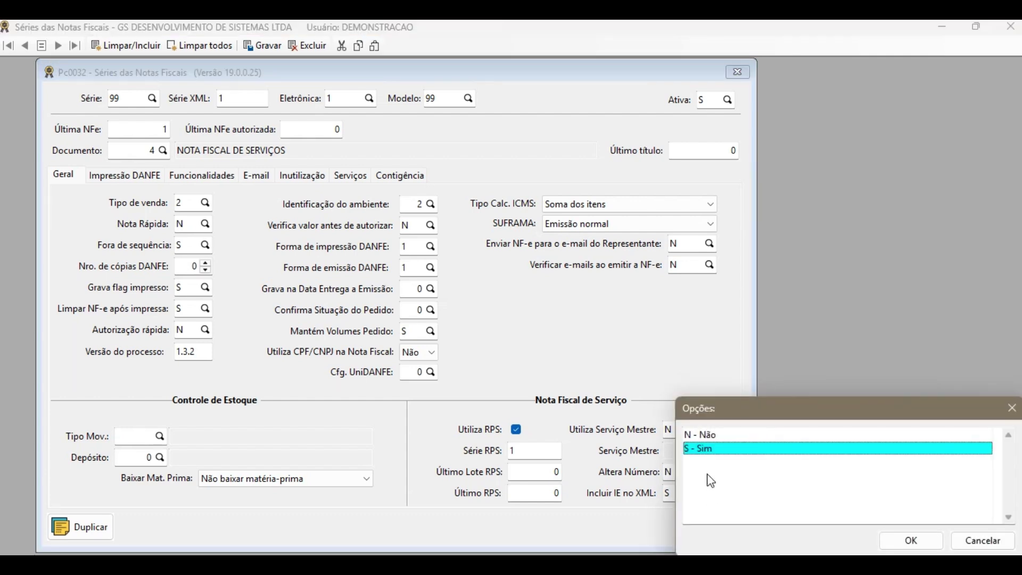
{"action": "left_click", "coordinate": [1013, 410]}
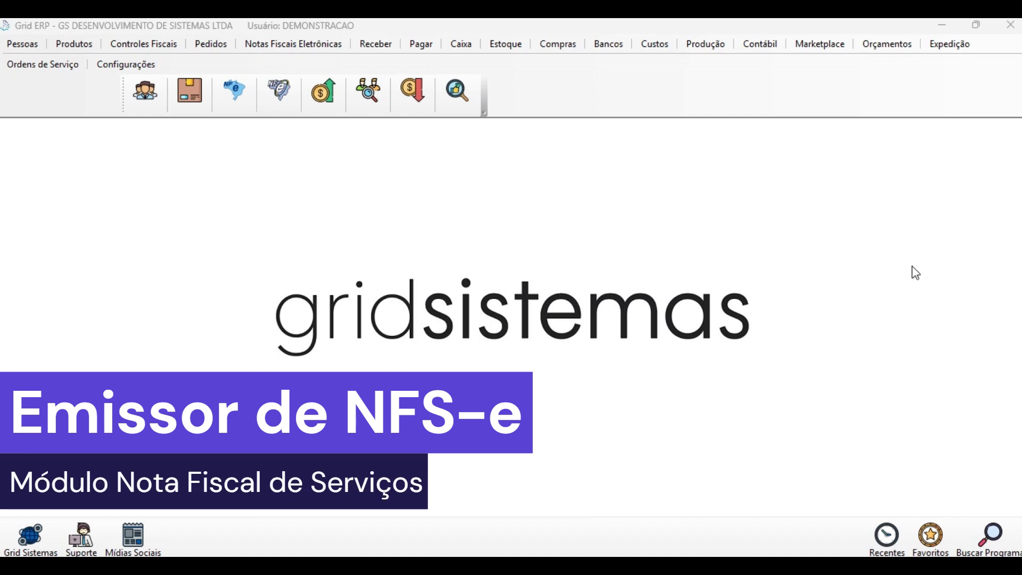
Step: Open the Nota Fiscal de Serviços program (NFS-e) and reposition its window
{"action": "left_click", "coordinate": [315, 45]}
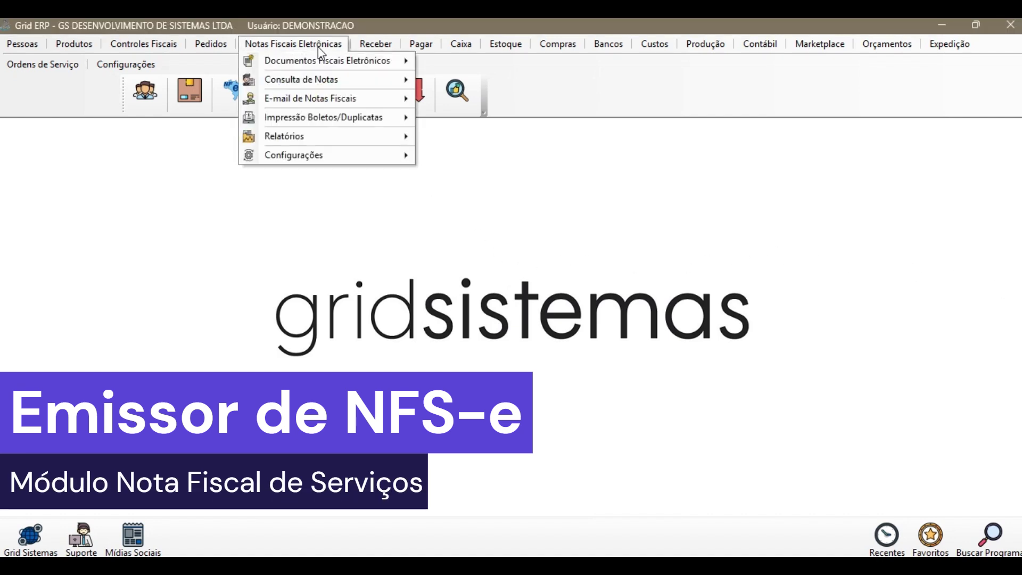
{"action": "mouse_move", "coordinate": [321, 53]}
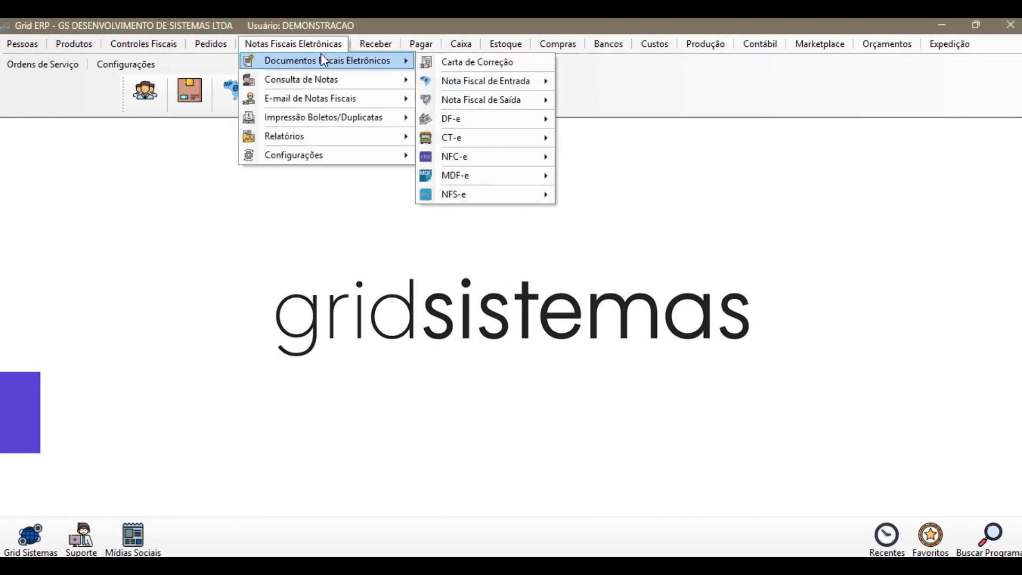
{"action": "mouse_move", "coordinate": [505, 196]}
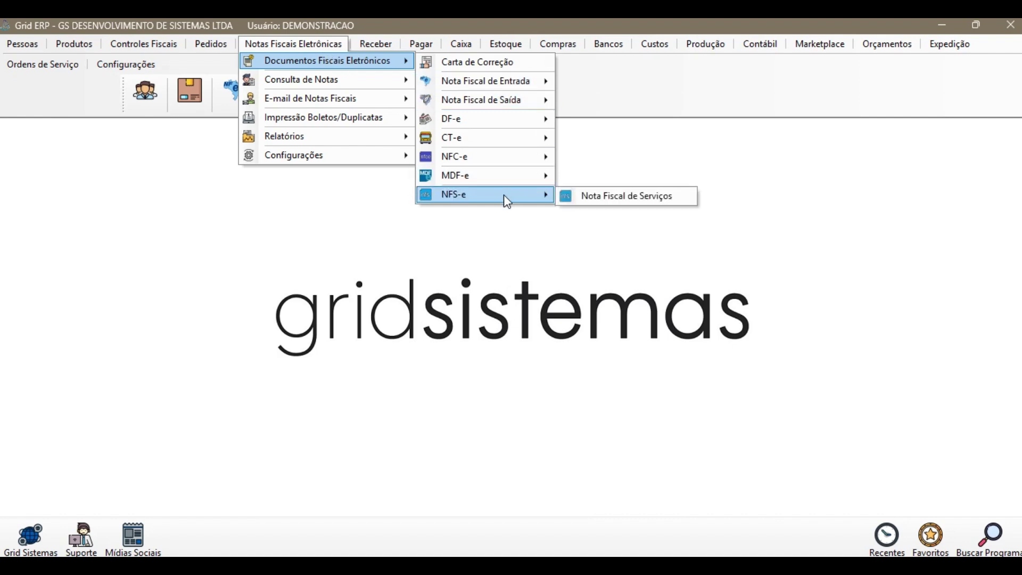
{"action": "left_click", "coordinate": [596, 195]}
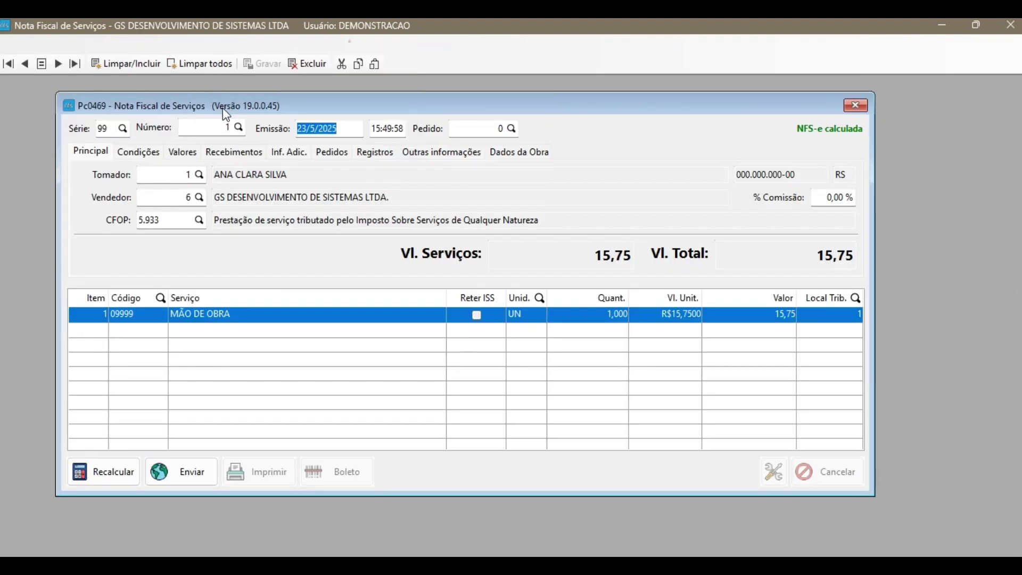
{"action": "left_click_drag", "start_coordinate": [221, 107], "coordinate": [238, 110]}
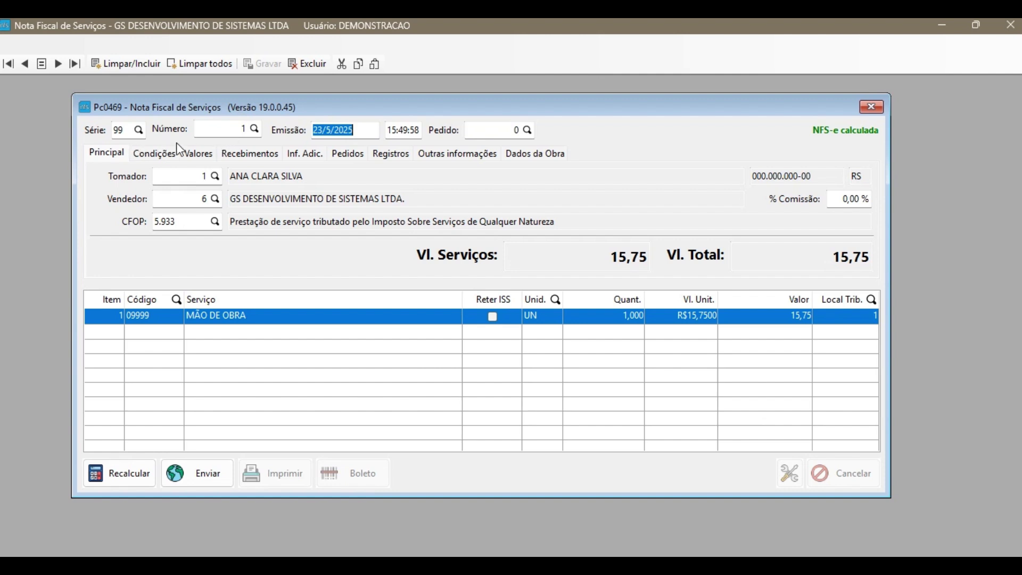
Step: Review the service invoice's number, the orders available for Pedido, and the Tomador field
{"action": "left_click", "coordinate": [221, 131]}
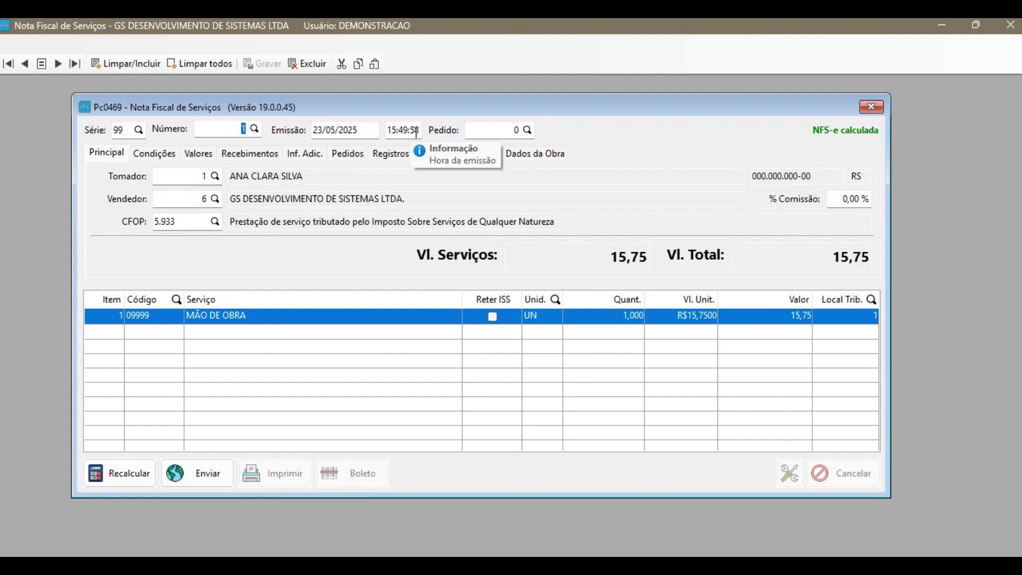
{"action": "left_click", "coordinate": [527, 131]}
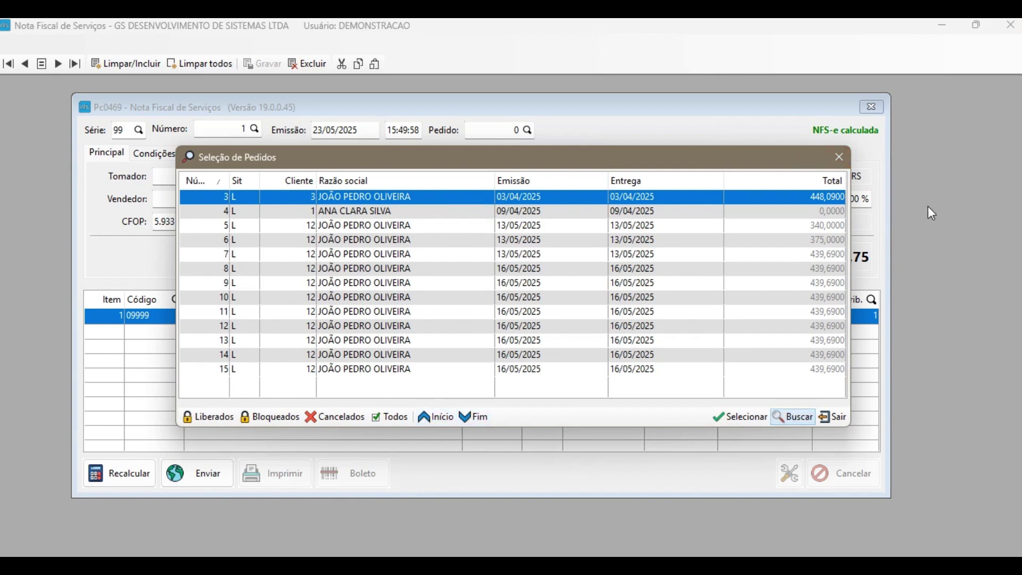
{"action": "left_click", "coordinate": [839, 158]}
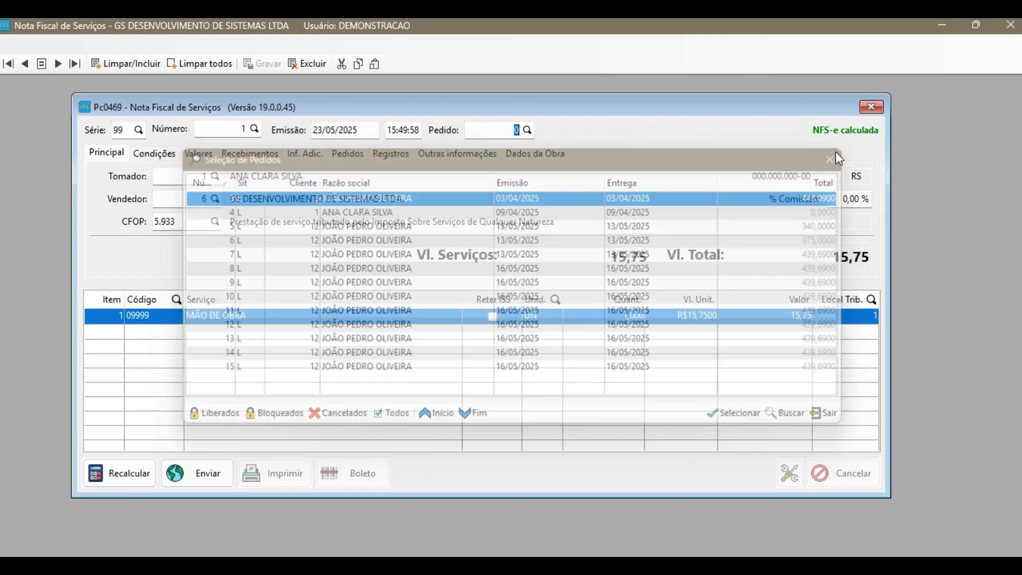
{"action": "left_click", "coordinate": [209, 176]}
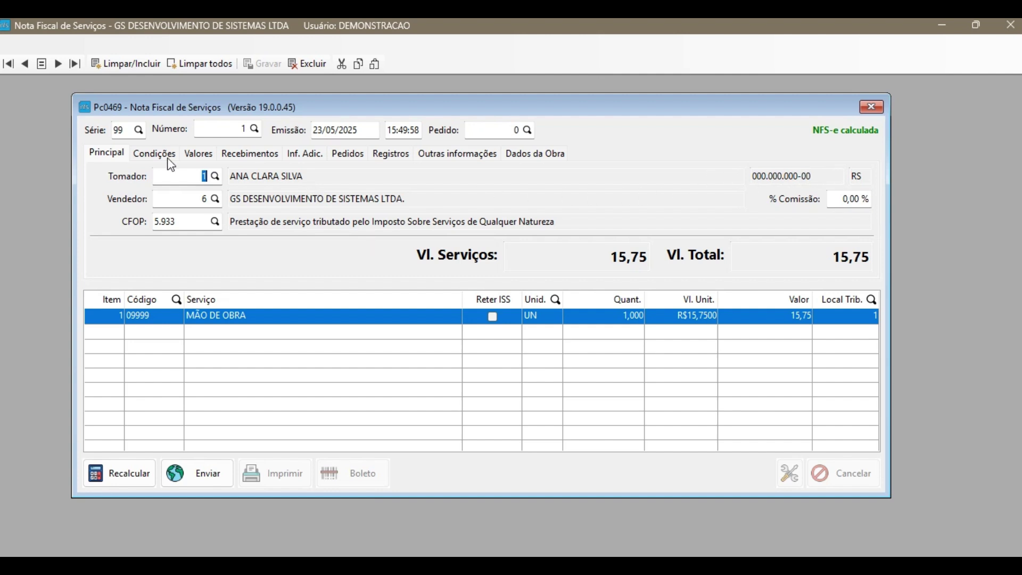
Step: Review the invoice's Vencimento, Banco, Cobrança and Frete conditions, leaving Frete as <Indefinido>, and save the invoice
{"action": "left_click", "coordinate": [149, 156]}
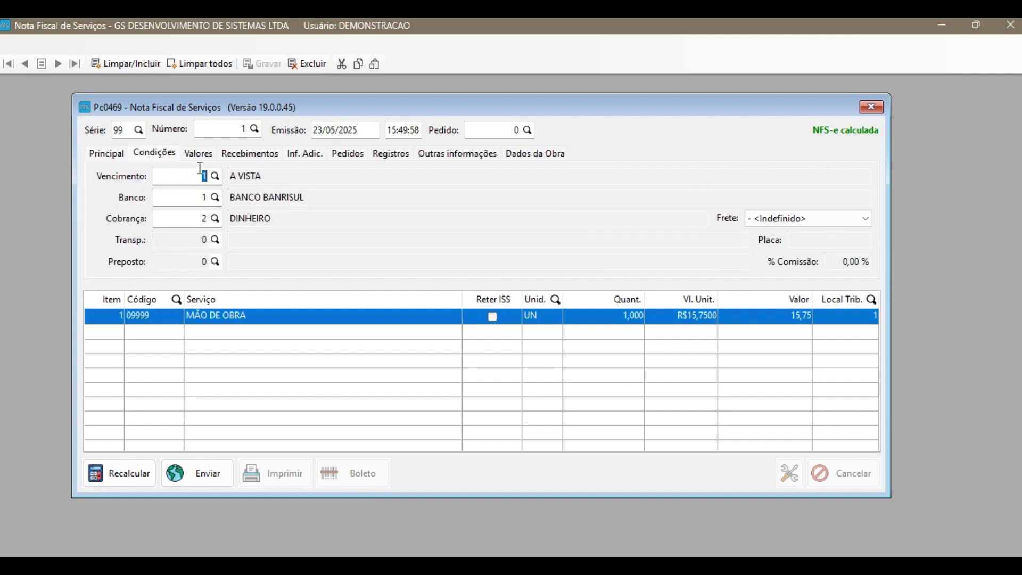
{"action": "key", "text": "Tab"}
{"action": "key", "text": "Tab"}
{"action": "left_click", "coordinate": [787, 227]}
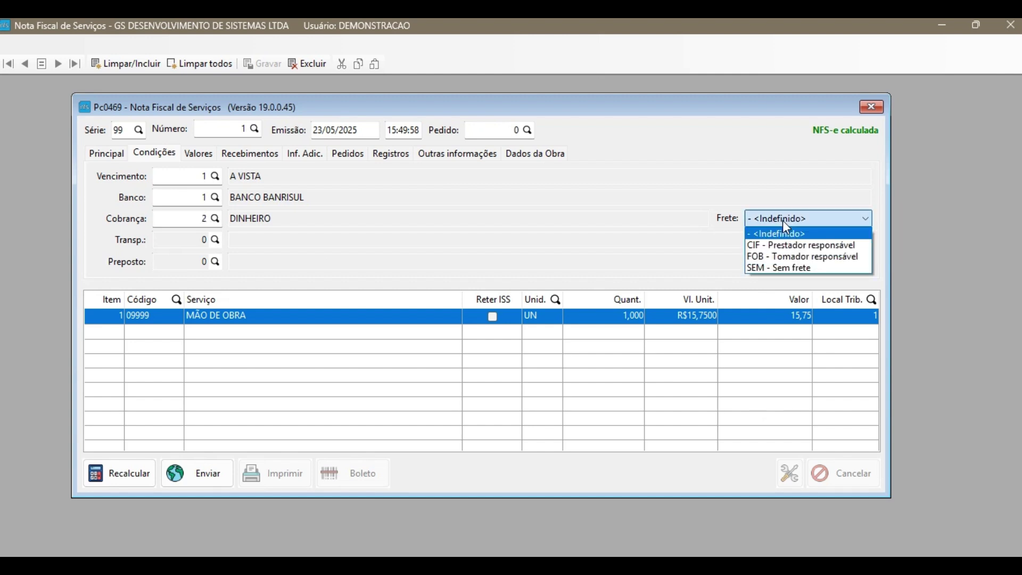
{"action": "key", "text": "Escape"}
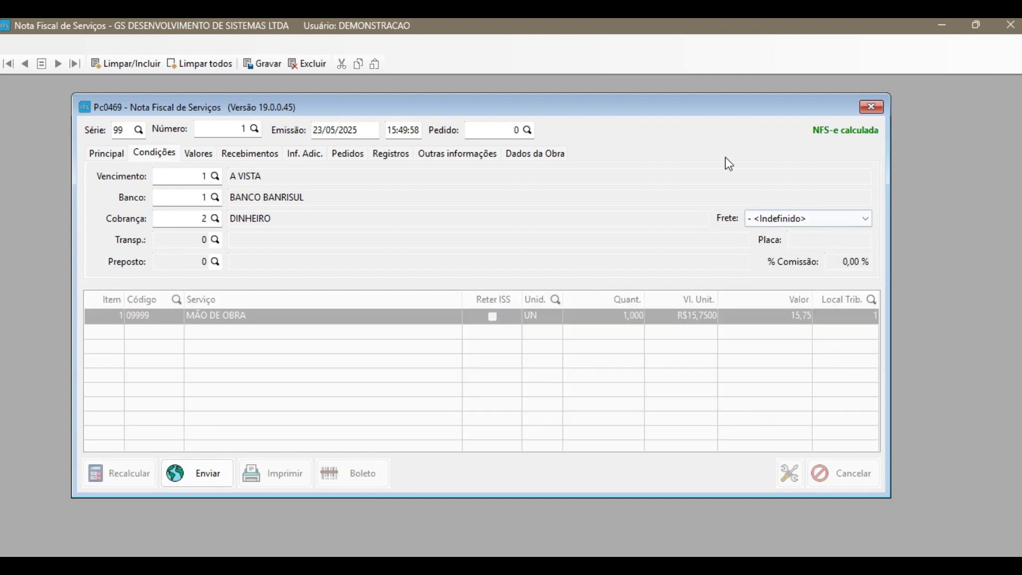
{"action": "left_click", "coordinate": [261, 63]}
{"action": "left_click", "coordinate": [508, 345]}
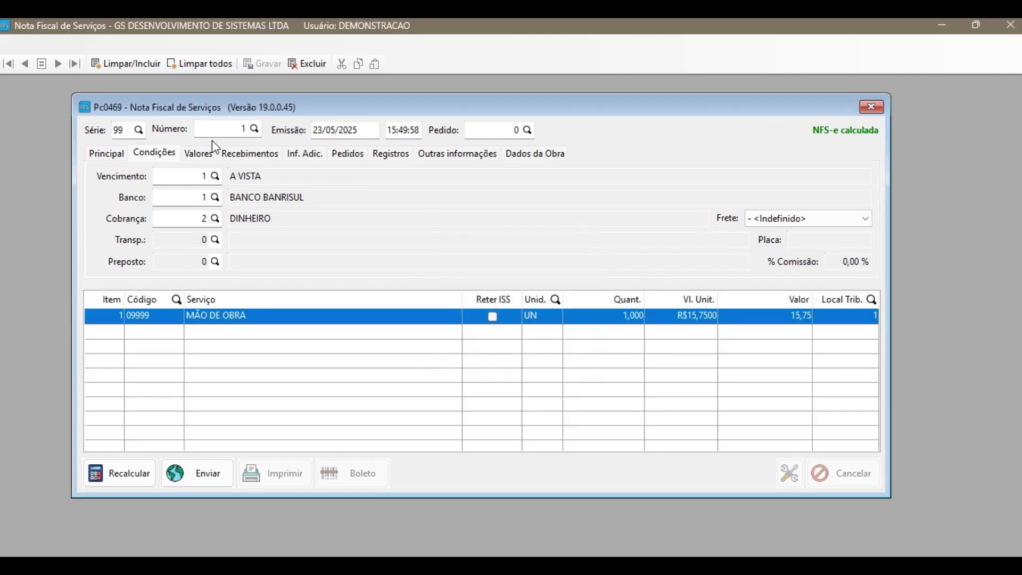
Step: Examine the invoice's tax and discount values, its receivables and the additional information Observação field
{"action": "left_click", "coordinate": [193, 153]}
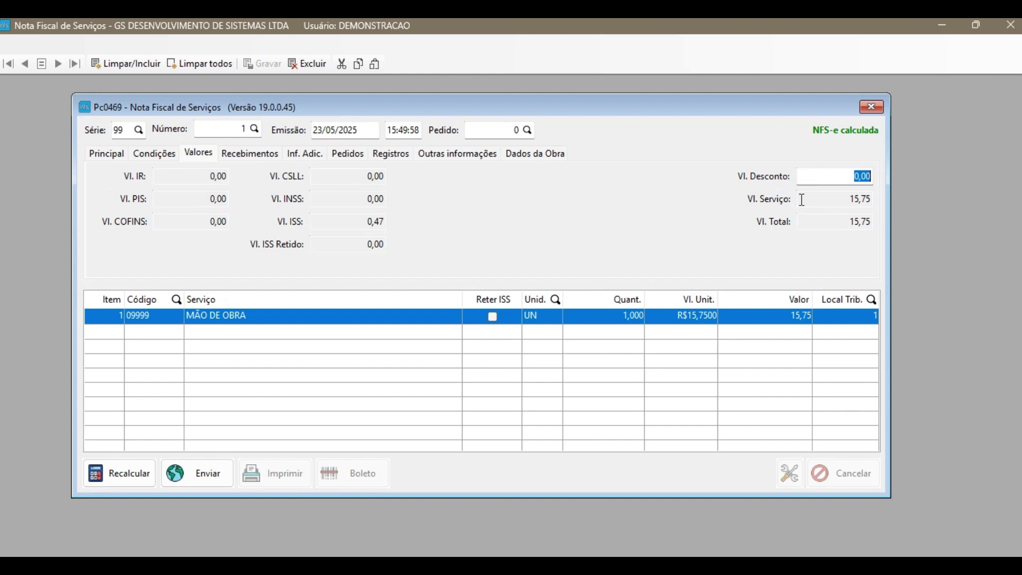
{"action": "left_click", "coordinate": [250, 154]}
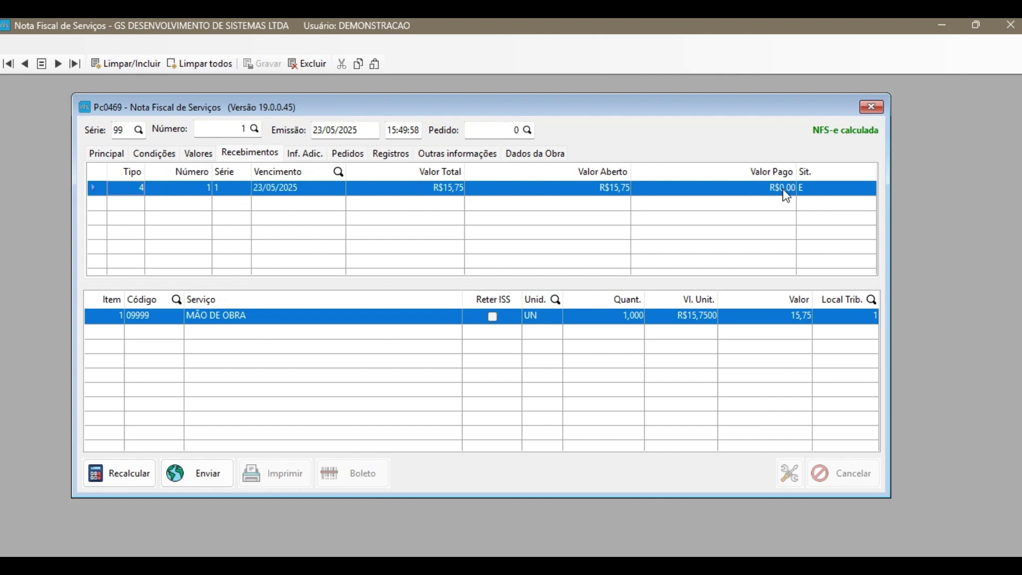
{"action": "left_click", "coordinate": [305, 154]}
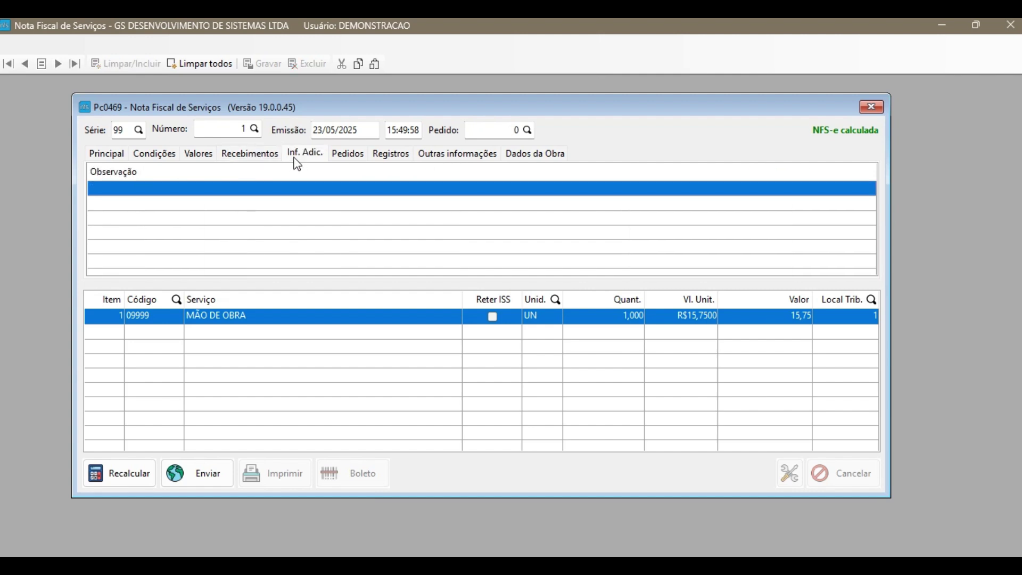
{"action": "left_click", "coordinate": [275, 190]}
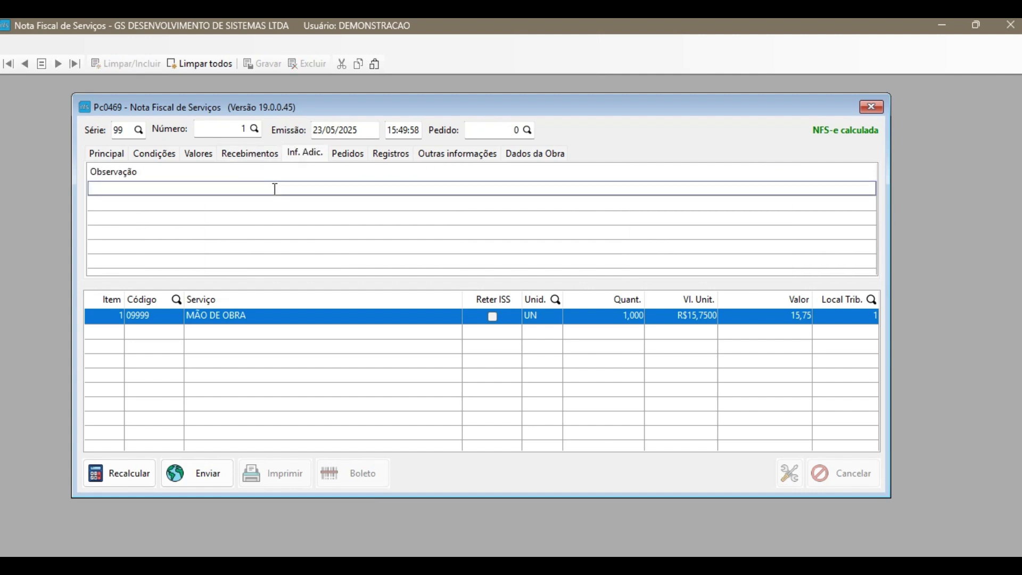
Step: Inspect how orders are linked to the invoice, both through the order lookup and through batch order insertion
{"action": "left_click", "coordinate": [345, 155]}
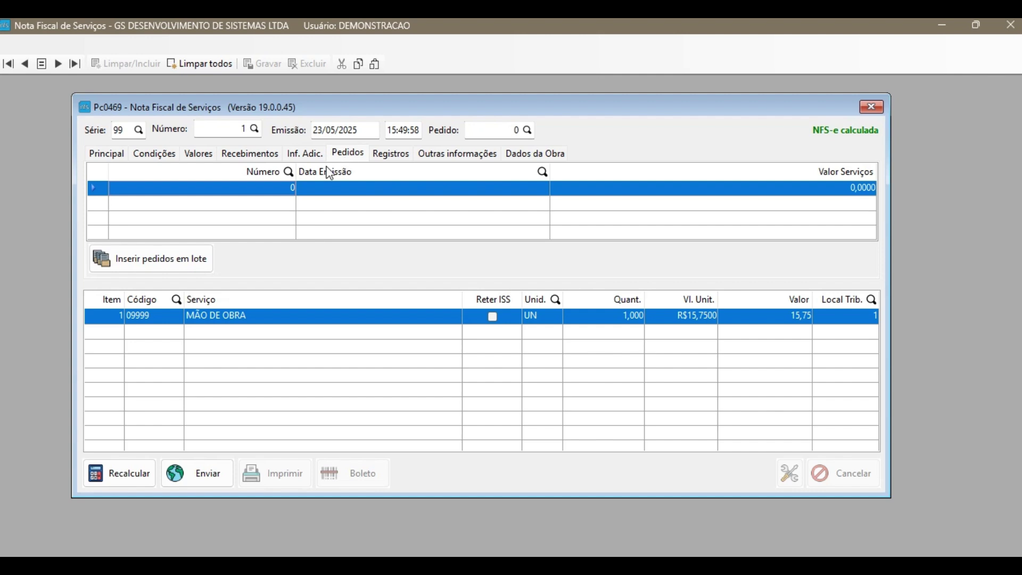
{"action": "left_click", "coordinate": [288, 189]}
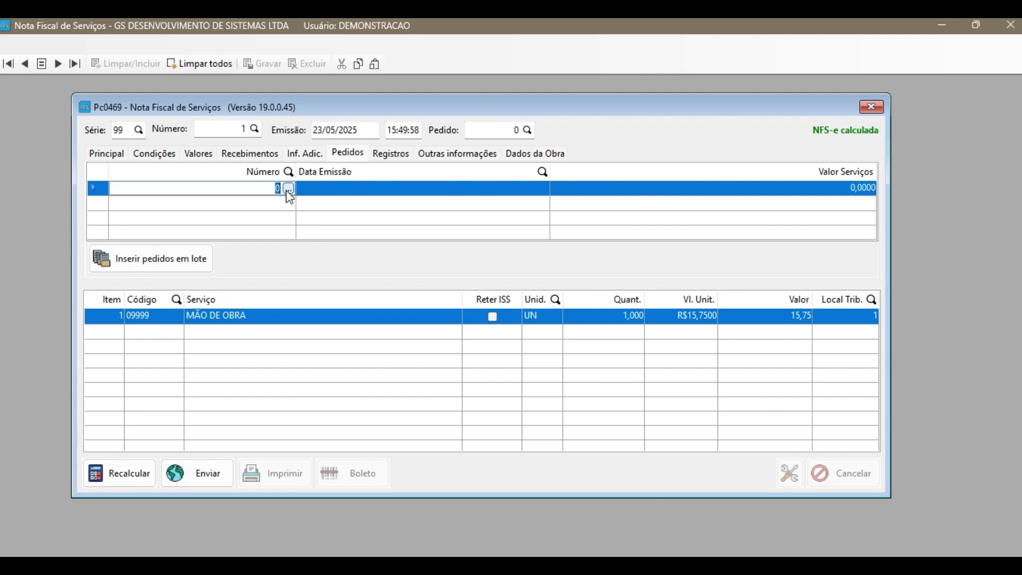
{"action": "left_click", "coordinate": [288, 189]}
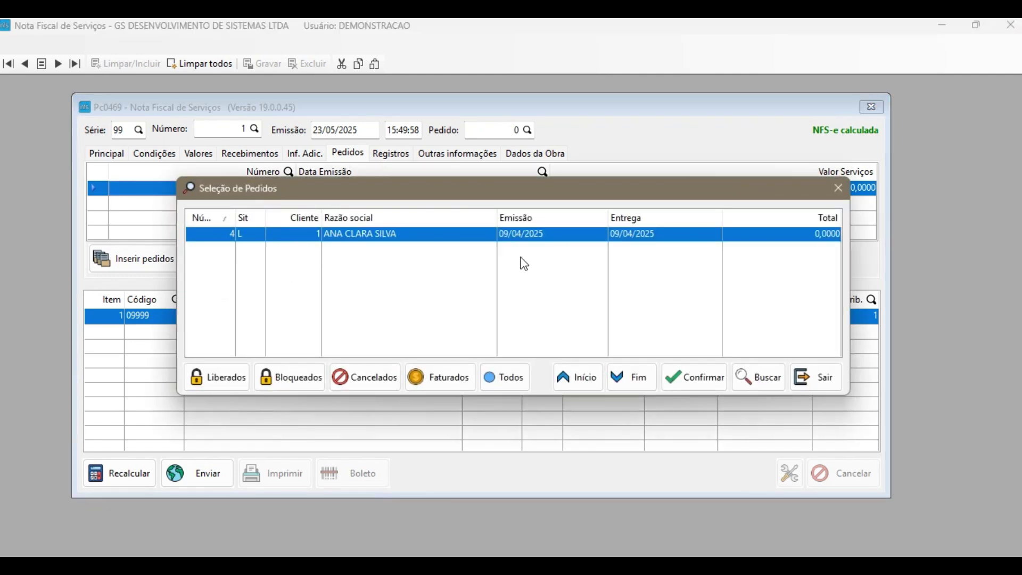
{"action": "left_click", "coordinate": [839, 189]}
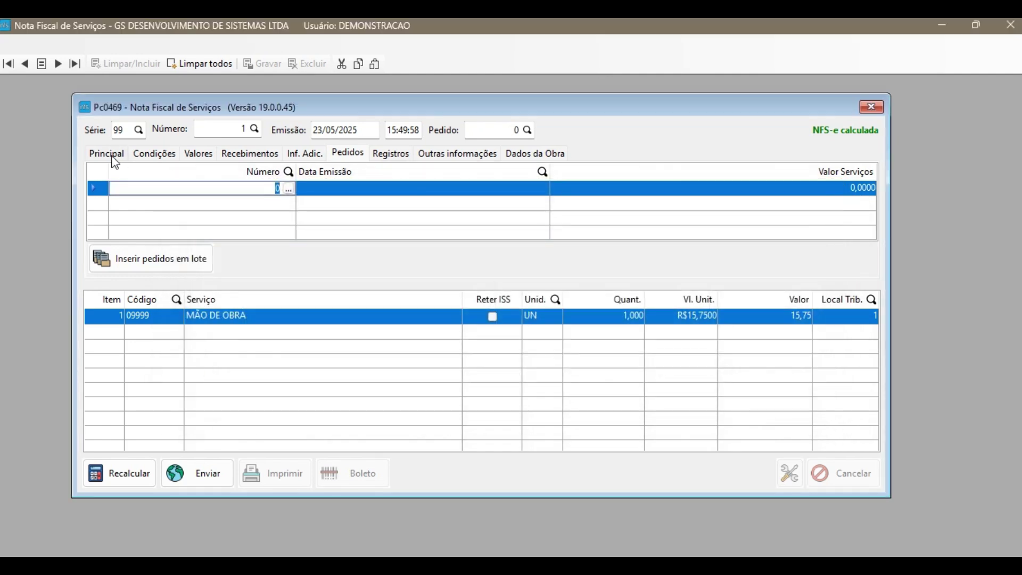
{"action": "left_click", "coordinate": [291, 189]}
{"action": "left_click", "coordinate": [839, 189]}
{"action": "left_click", "coordinate": [164, 267]}
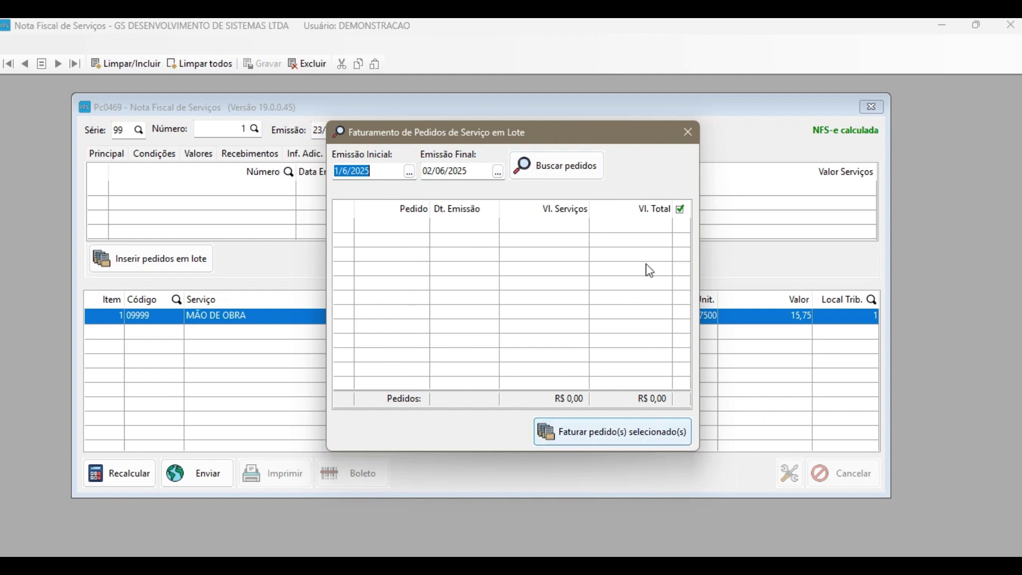
{"action": "left_click", "coordinate": [689, 134]}
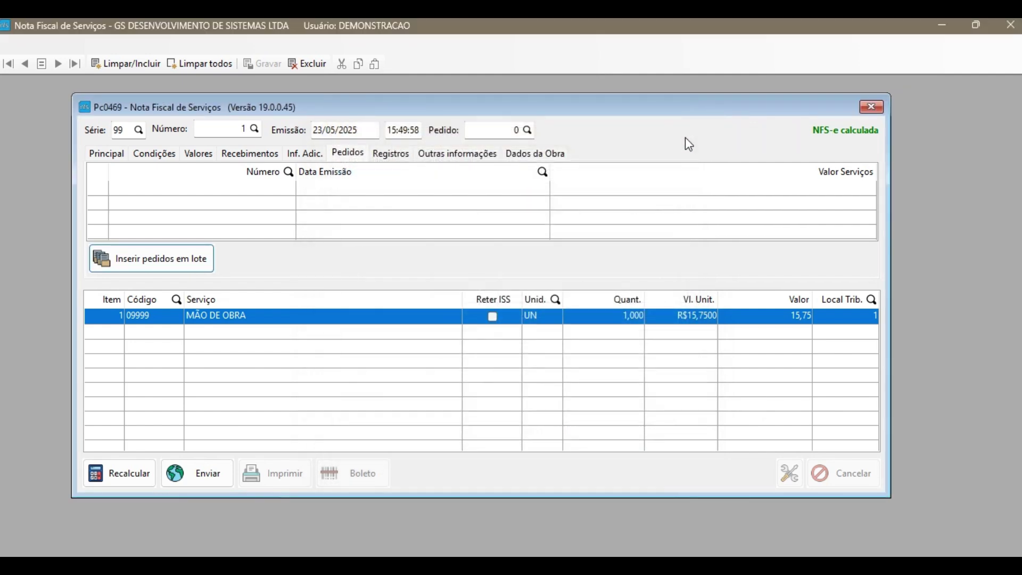
Step: Examine the invoice's Registros, Outras informações and Dados da Obra data
{"action": "left_click", "coordinate": [392, 160]}
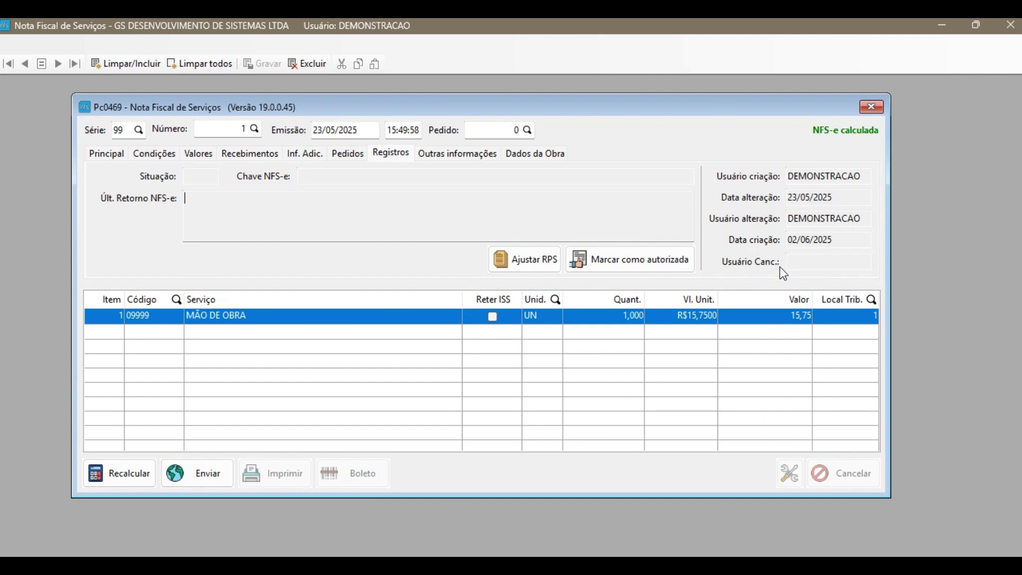
{"action": "left_click", "coordinate": [449, 155]}
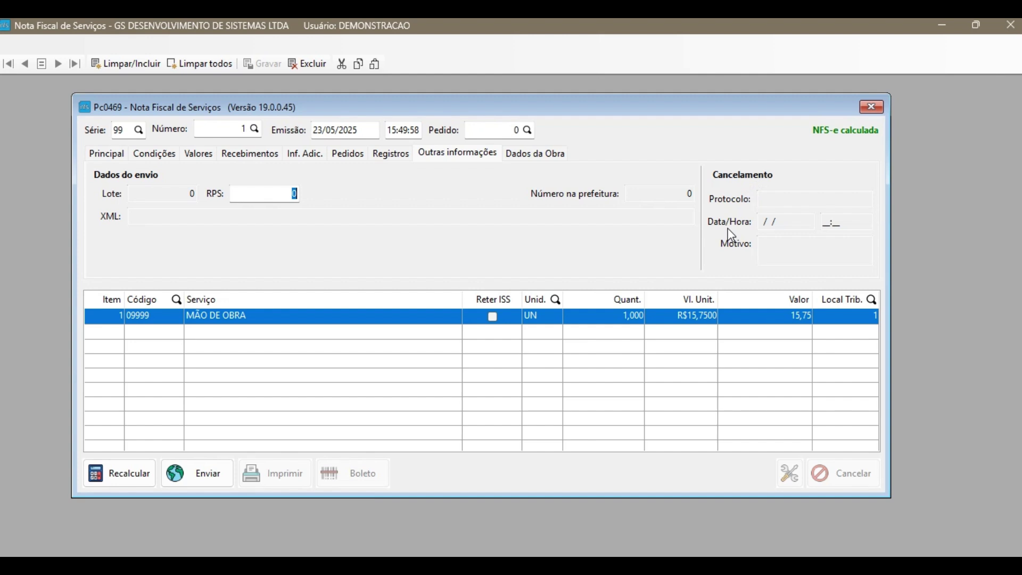
{"action": "left_click", "coordinate": [534, 156]}
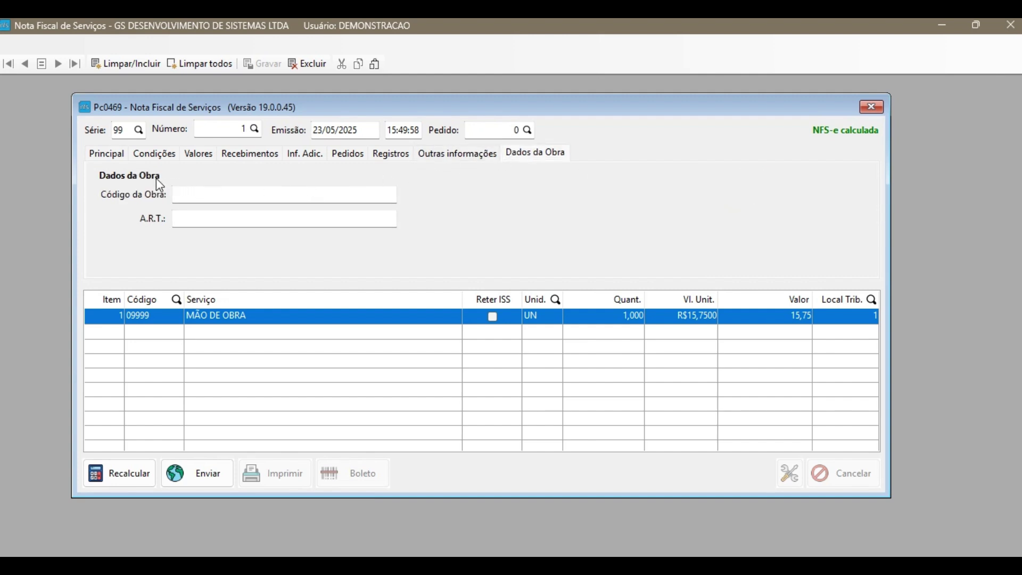
{"action": "mouse_move", "coordinate": [187, 201]}
Step: Check the Reter ISS and Local Trib. options of the MÃO DE OBRA item, leaving Reter ISS off, and recalculate the invoice
{"action": "left_click", "coordinate": [494, 318]}
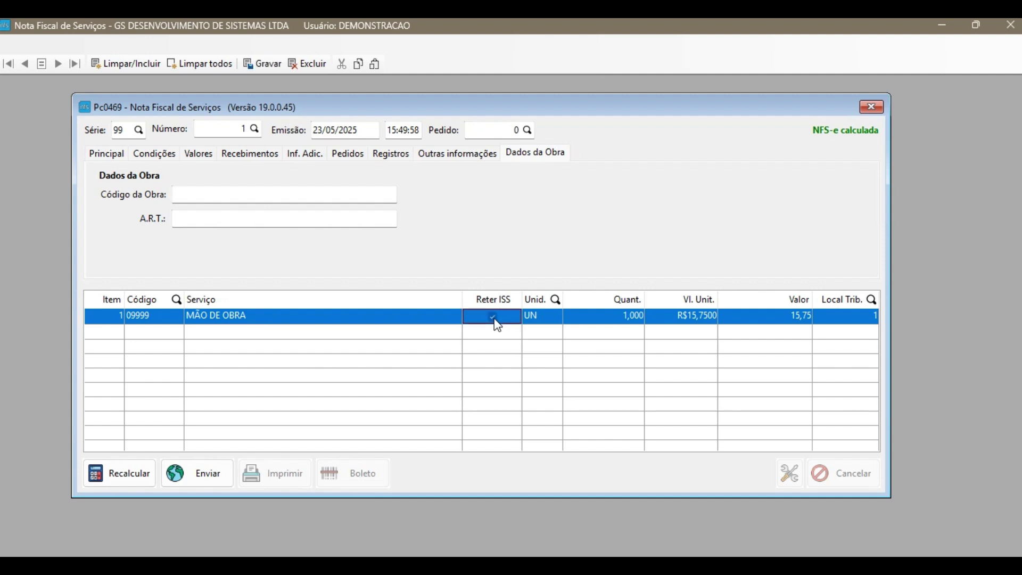
{"action": "left_click", "coordinate": [494, 318]}
{"action": "left_click", "coordinate": [860, 318]}
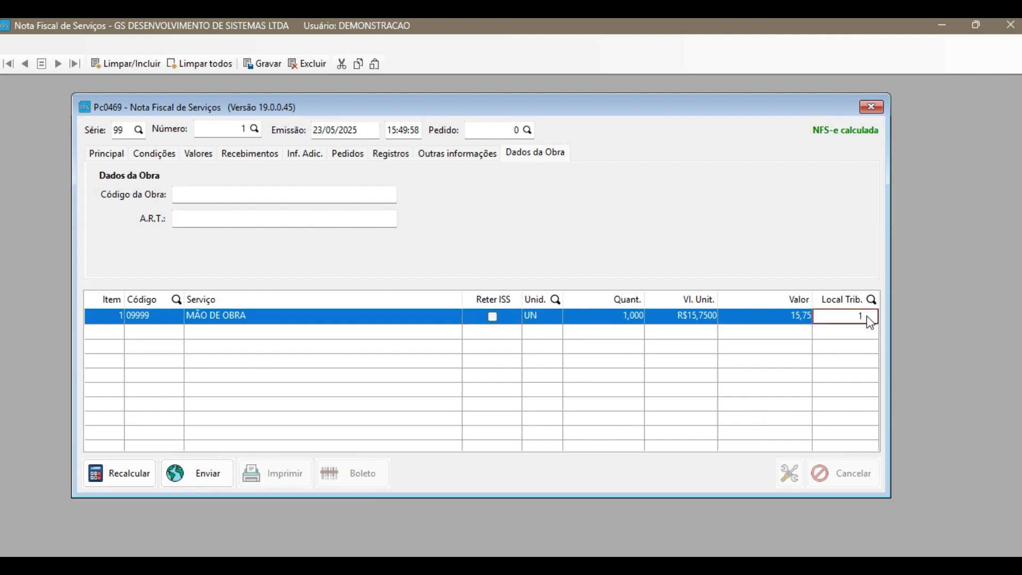
{"action": "left_click", "coordinate": [870, 319]}
{"action": "left_click", "coordinate": [669, 199]}
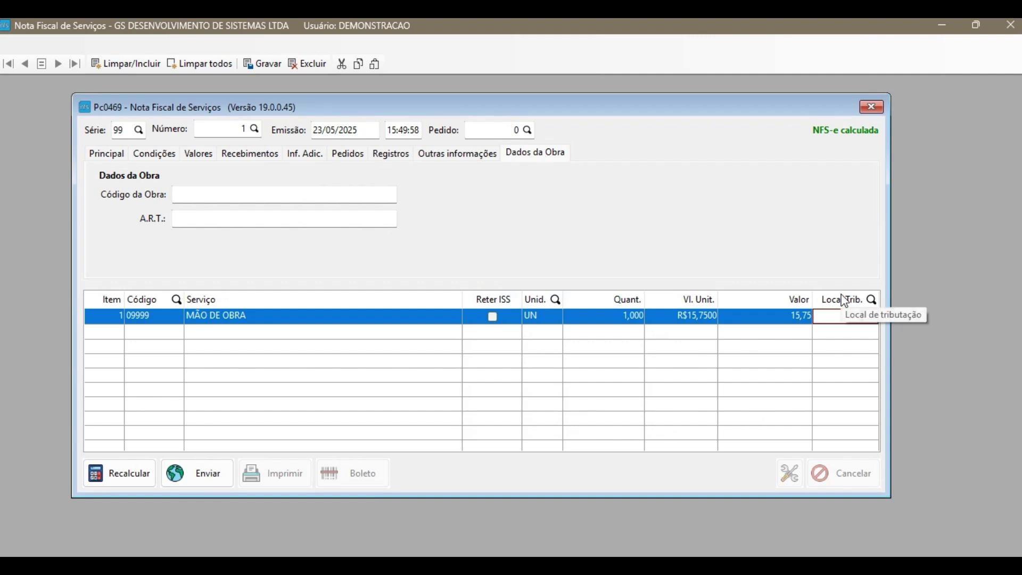
{"action": "left_click", "coordinate": [128, 476]}
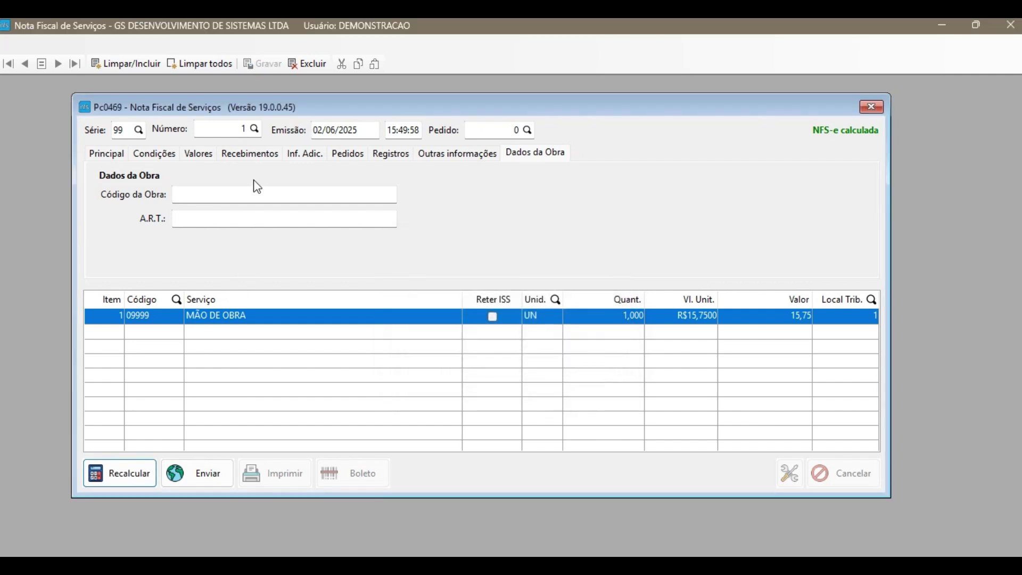
Step: Return to the invoice's Principal data, open Serviços Contratados do Cliente and load the first customer in the selection list
{"action": "left_click", "coordinate": [104, 154]}
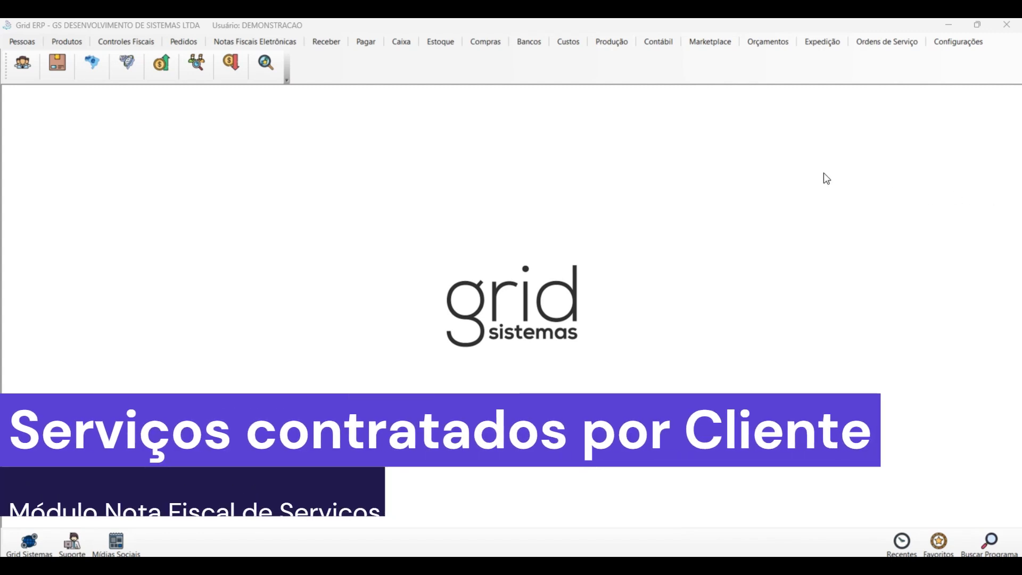
{"action": "left_click", "coordinate": [285, 41]}
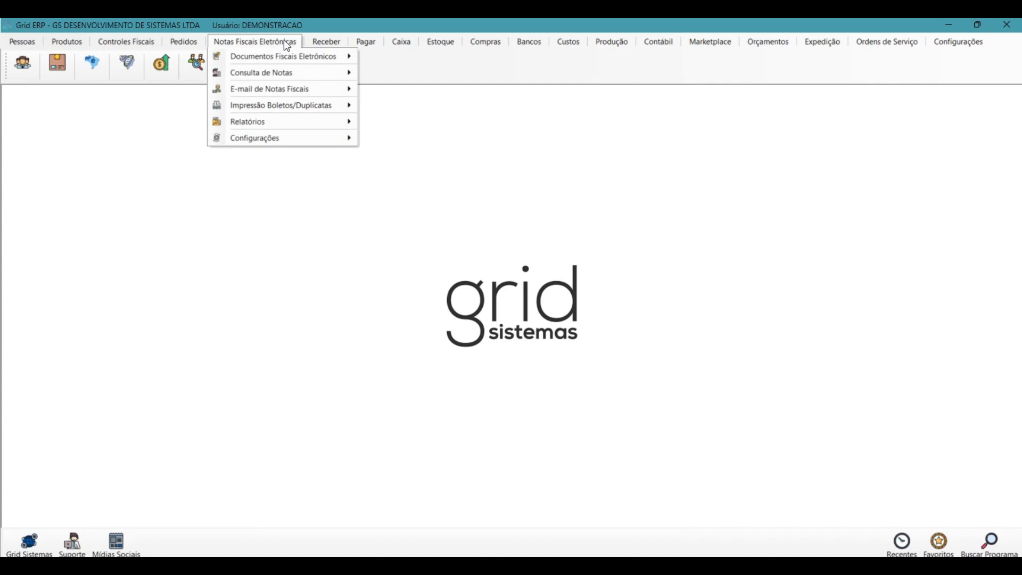
{"action": "mouse_move", "coordinate": [285, 53]}
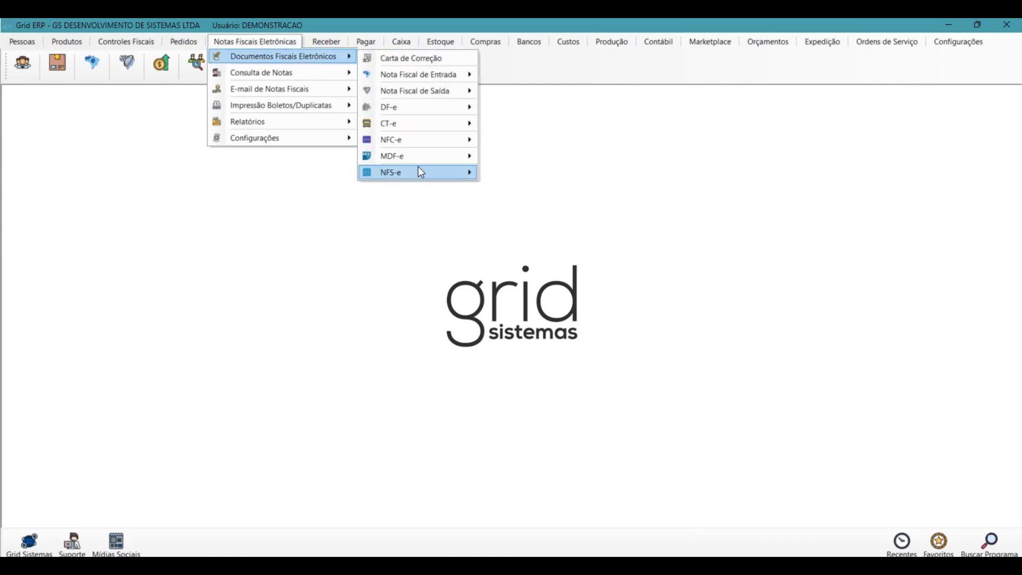
{"action": "mouse_move", "coordinate": [421, 171]}
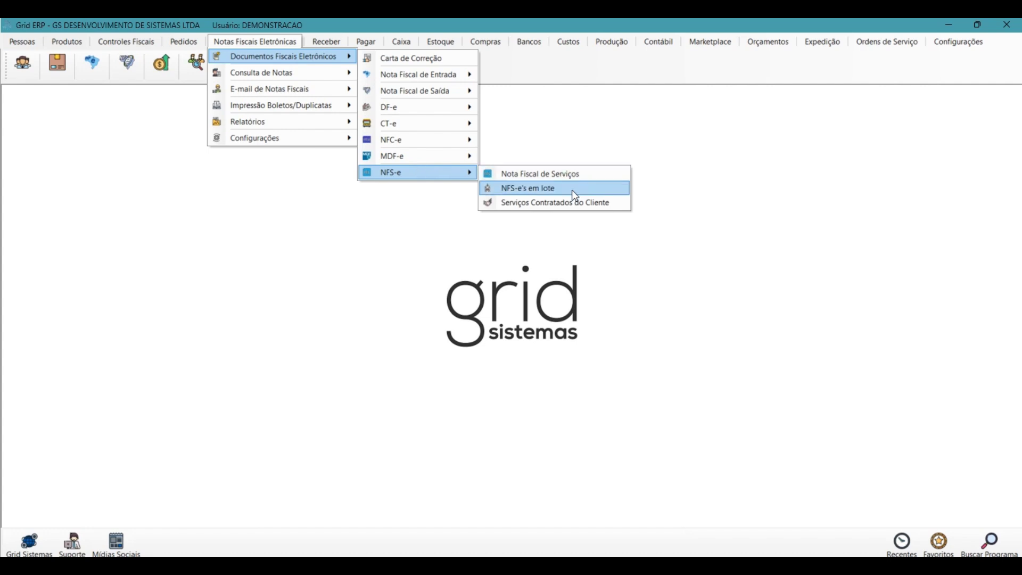
{"action": "left_click", "coordinate": [584, 201]}
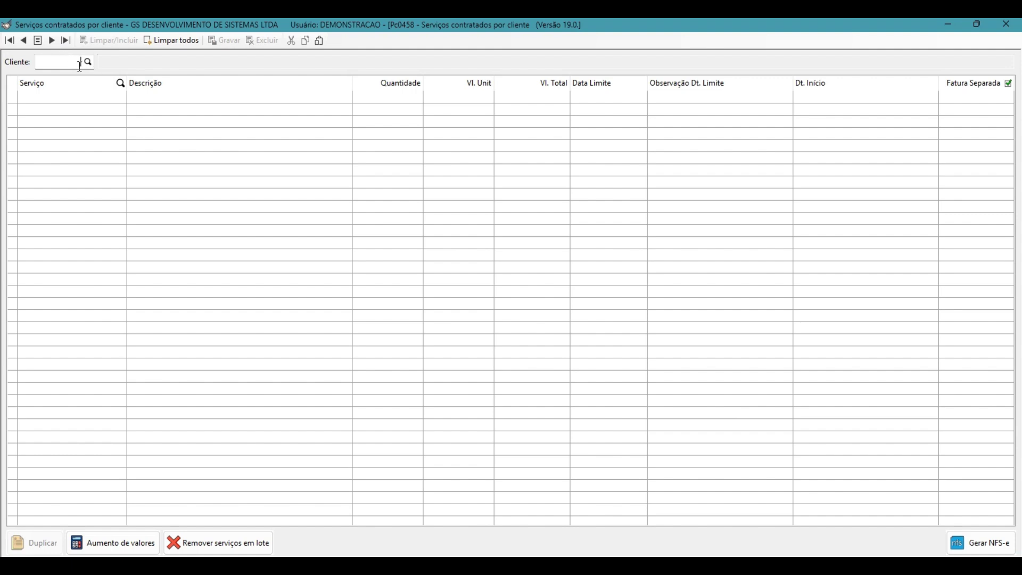
{"action": "left_click", "coordinate": [88, 62]}
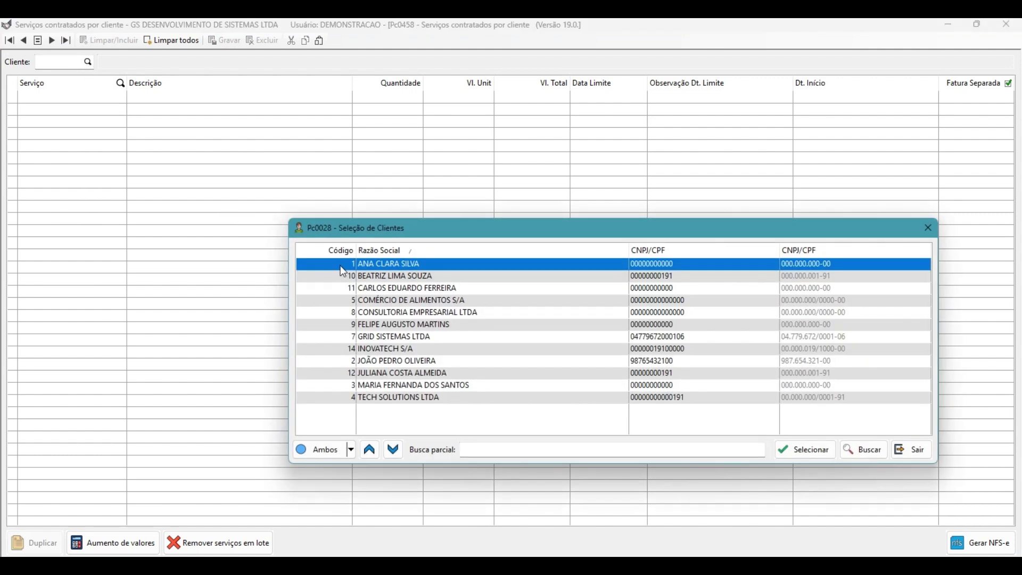
{"action": "double_click", "coordinate": [341, 266]}
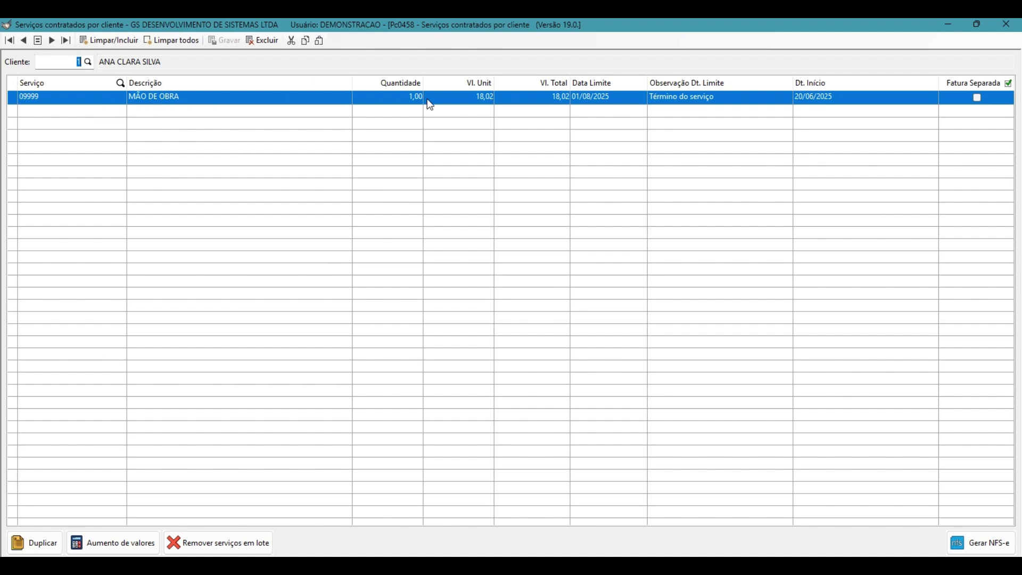
Step: Examine the contracted MÃO DE OBRA service's product lookup, quantity, unit and total values, Data Limite and Fatura Separada option
{"action": "left_click", "coordinate": [106, 102]}
{"action": "left_click", "coordinate": [120, 101]}
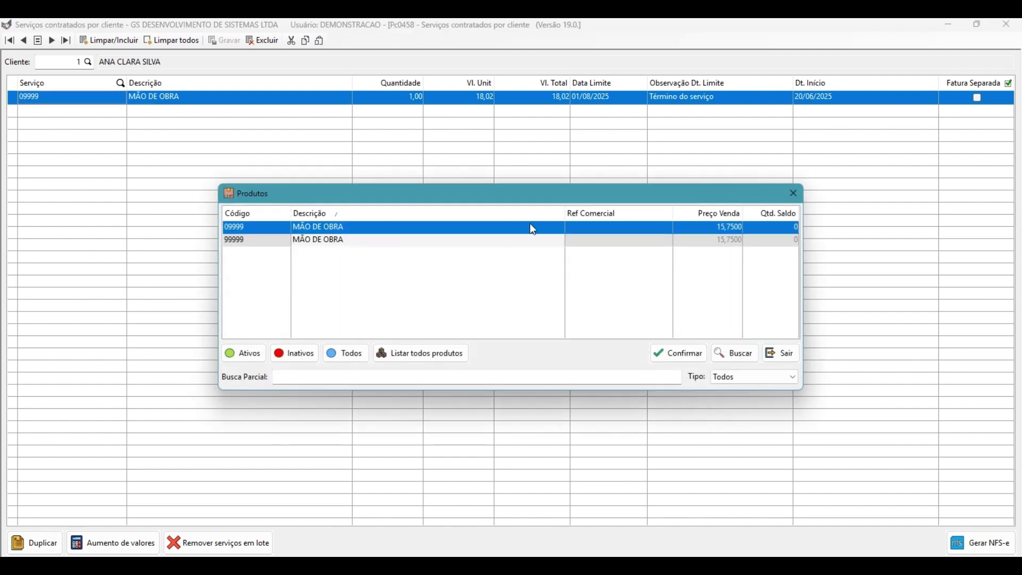
{"action": "left_click", "coordinate": [795, 193]}
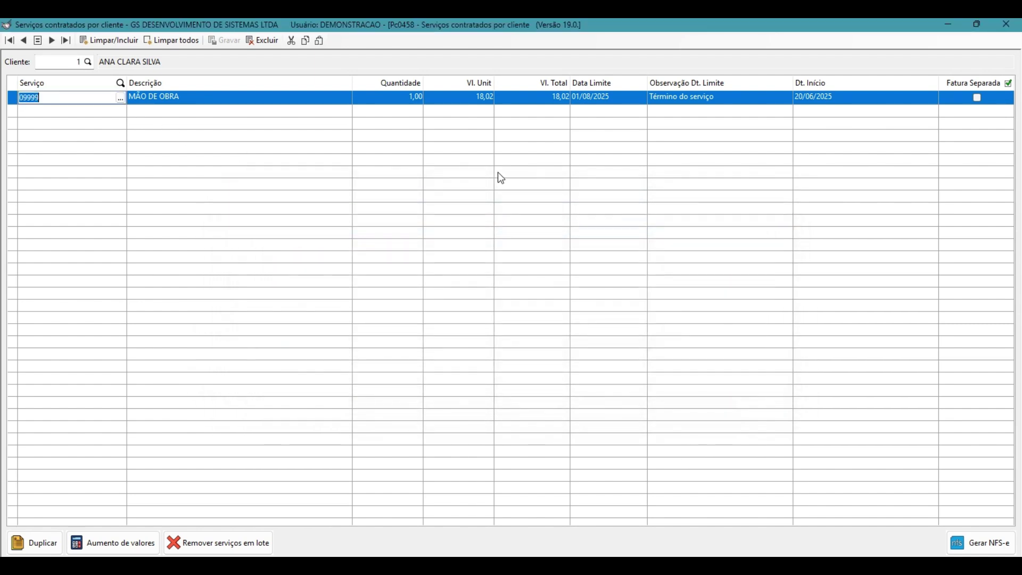
{"action": "left_click", "coordinate": [418, 100]}
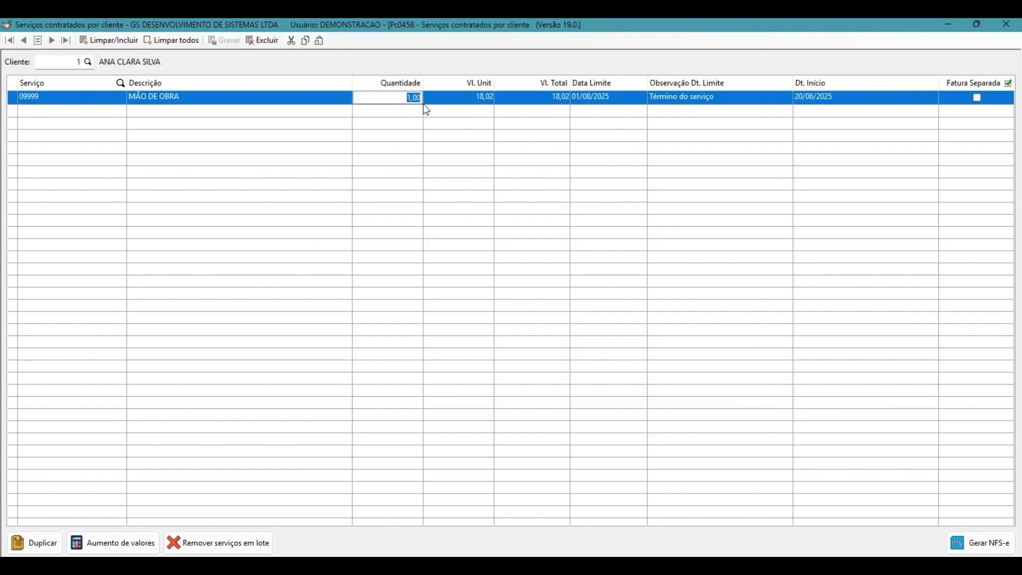
{"action": "left_click", "coordinate": [447, 101]}
{"action": "left_click", "coordinate": [520, 101]}
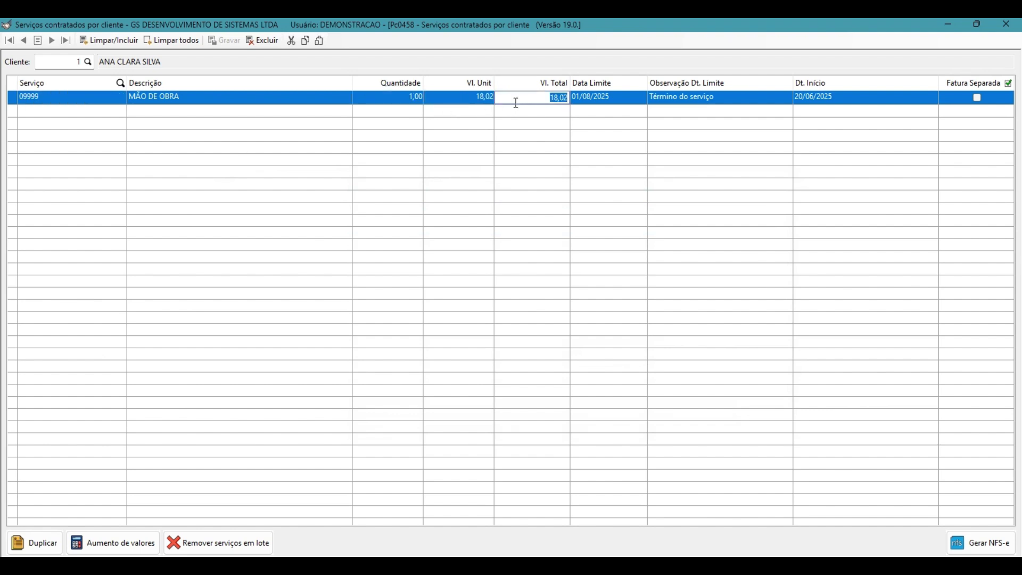
{"action": "left_click", "coordinate": [590, 98]}
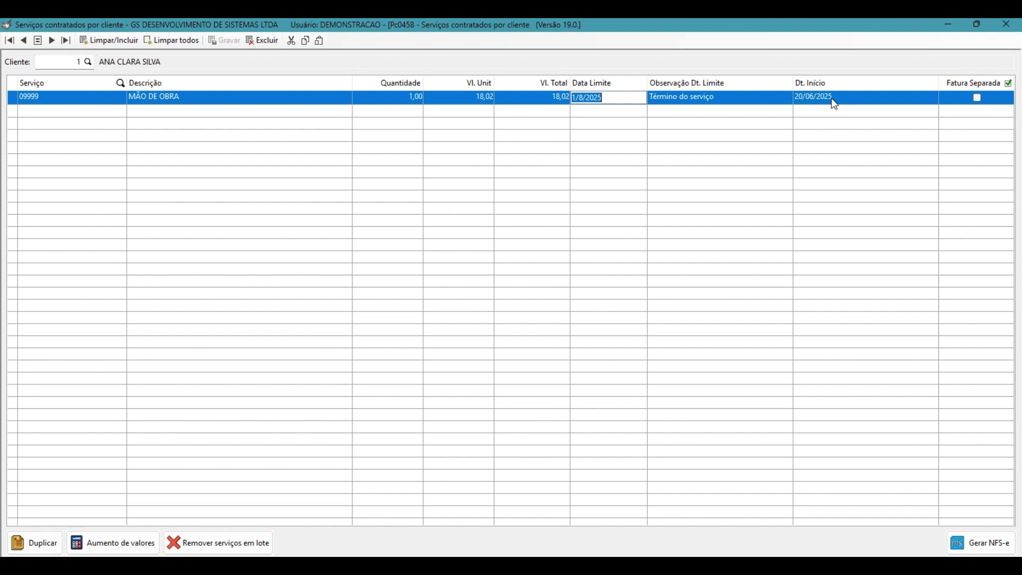
{"action": "mouse_move", "coordinate": [974, 88]}
Step: Duplicate the contracted service to the customer listed second by code, and reload the first customer
{"action": "left_click", "coordinate": [45, 544]}
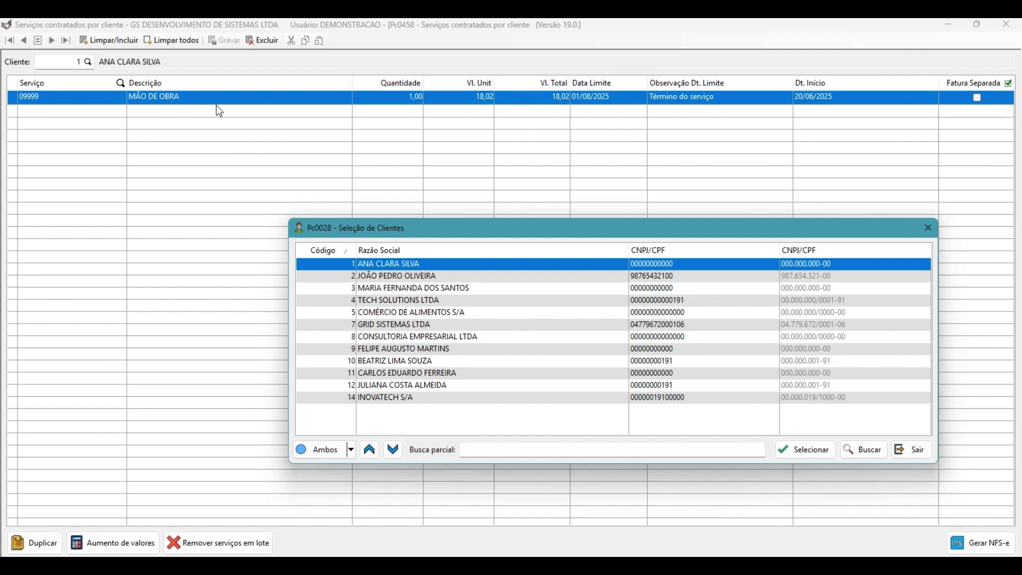
{"action": "left_click", "coordinate": [329, 275]}
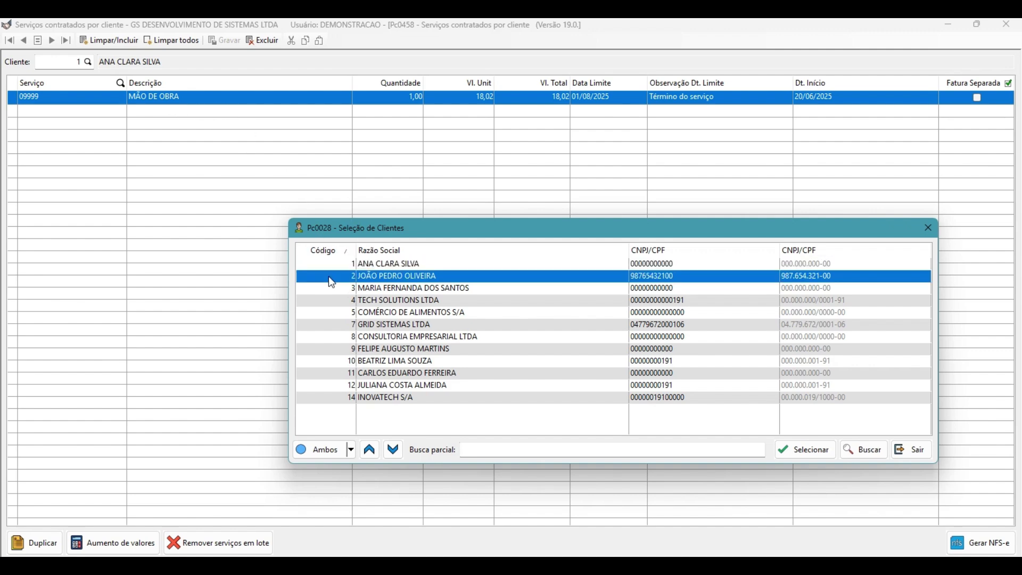
{"action": "left_click", "coordinate": [807, 451]}
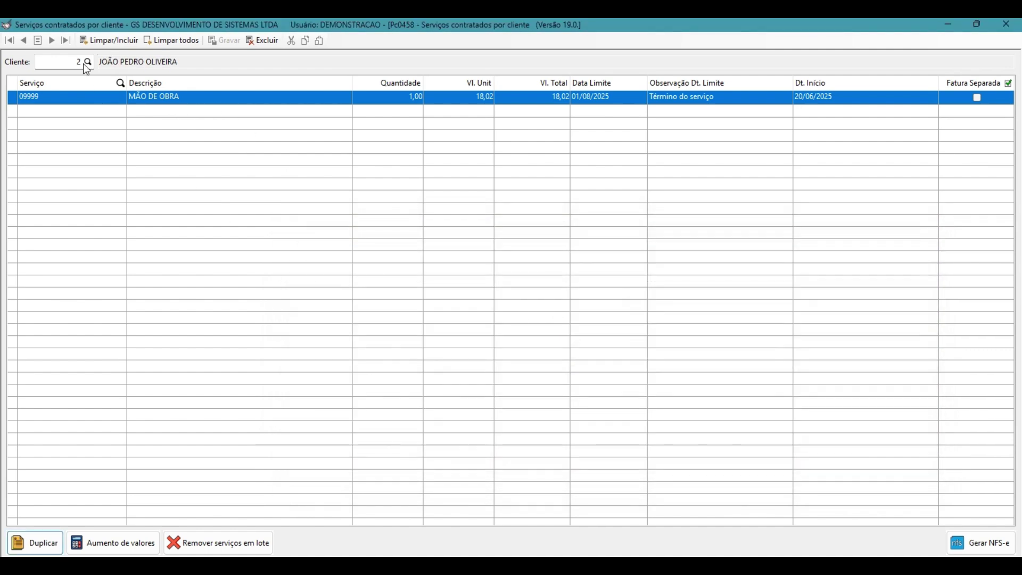
{"action": "left_click", "coordinate": [65, 60]}
{"action": "type", "text": "1"}
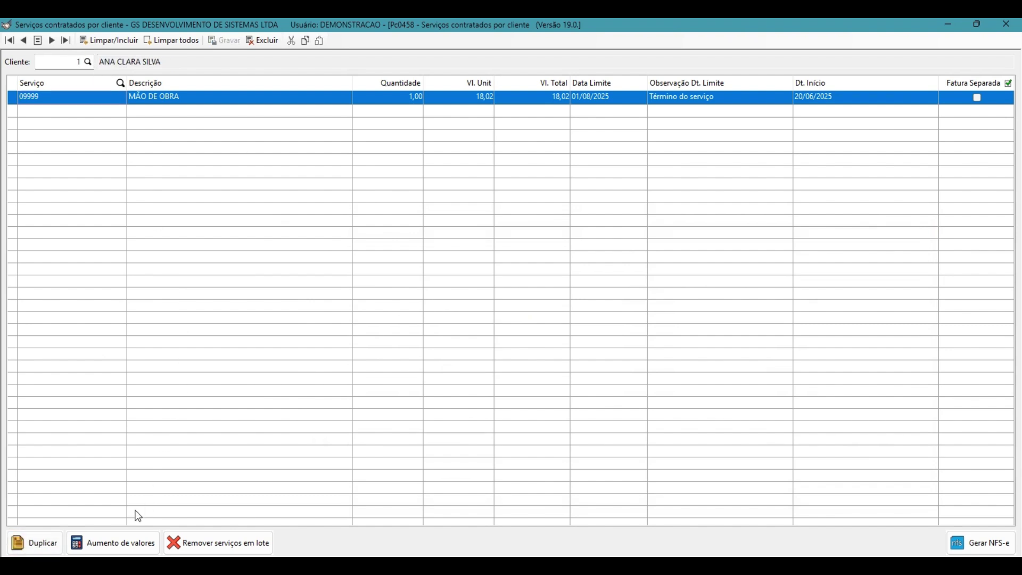
Step: Apply a 10% increase to the contracted service values of the first listed customer only
{"action": "left_click", "coordinate": [130, 544]}
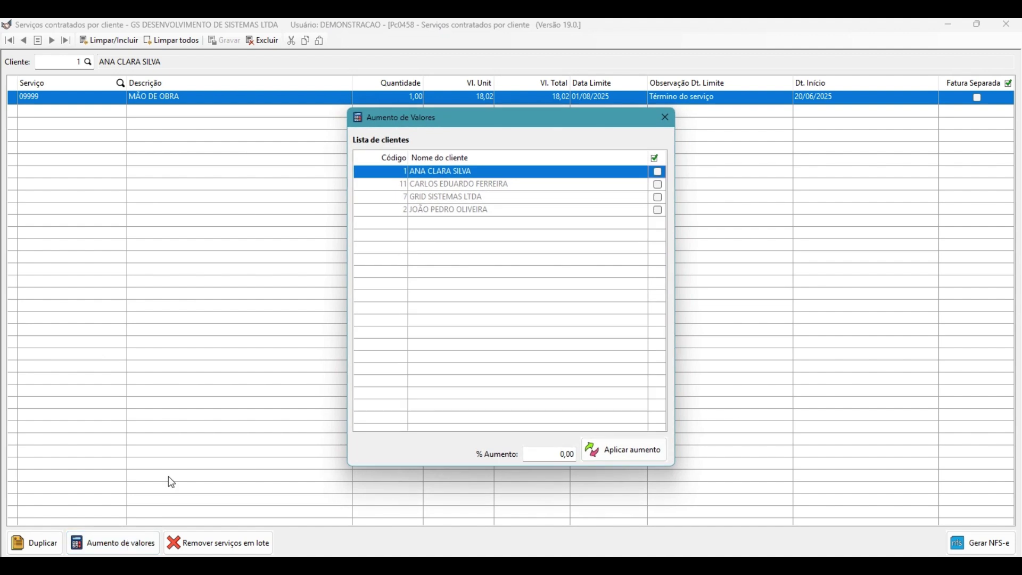
{"action": "left_click", "coordinate": [658, 186]}
{"action": "left_click", "coordinate": [658, 196]}
{"action": "left_click", "coordinate": [658, 185]}
{"action": "left_click", "coordinate": [658, 196]}
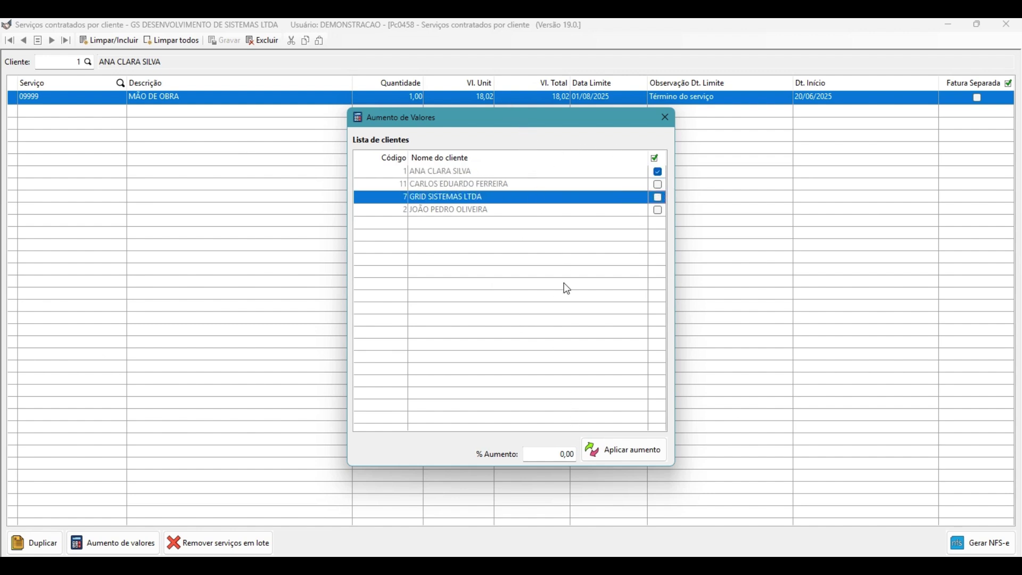
{"action": "left_click", "coordinate": [563, 452]}
{"action": "type", "text": "10"}
{"action": "left_click", "coordinate": [624, 451]}
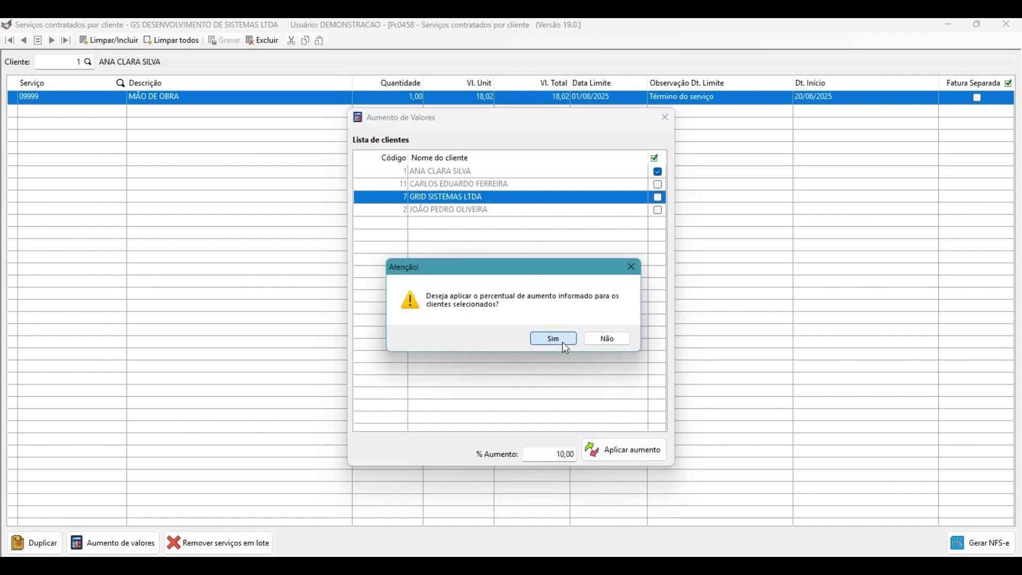
{"action": "left_click", "coordinate": [563, 341]}
{"action": "left_click", "coordinate": [564, 343]}
{"action": "left_click", "coordinate": [665, 117]}
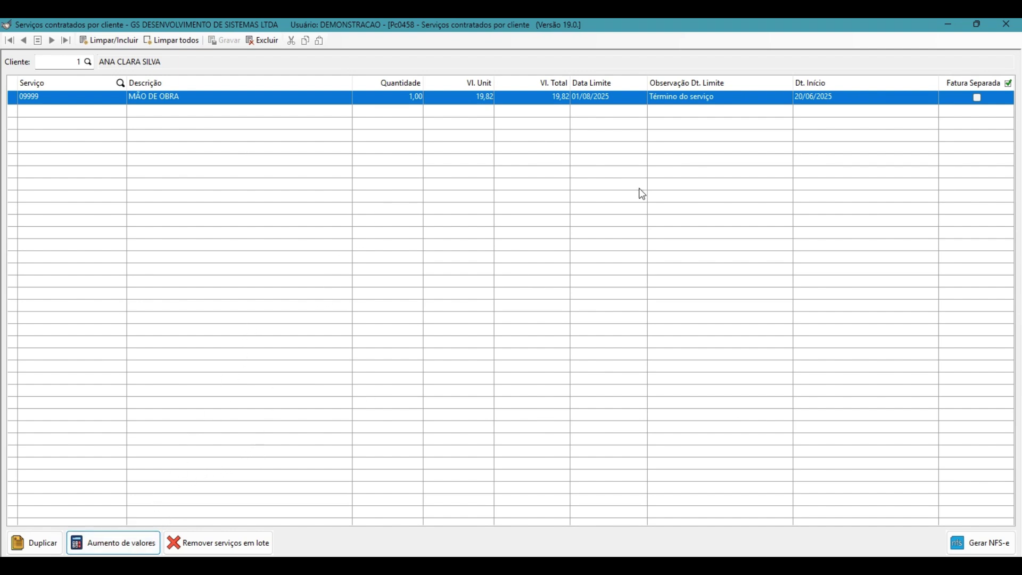
{"action": "left_click", "coordinate": [134, 546]}
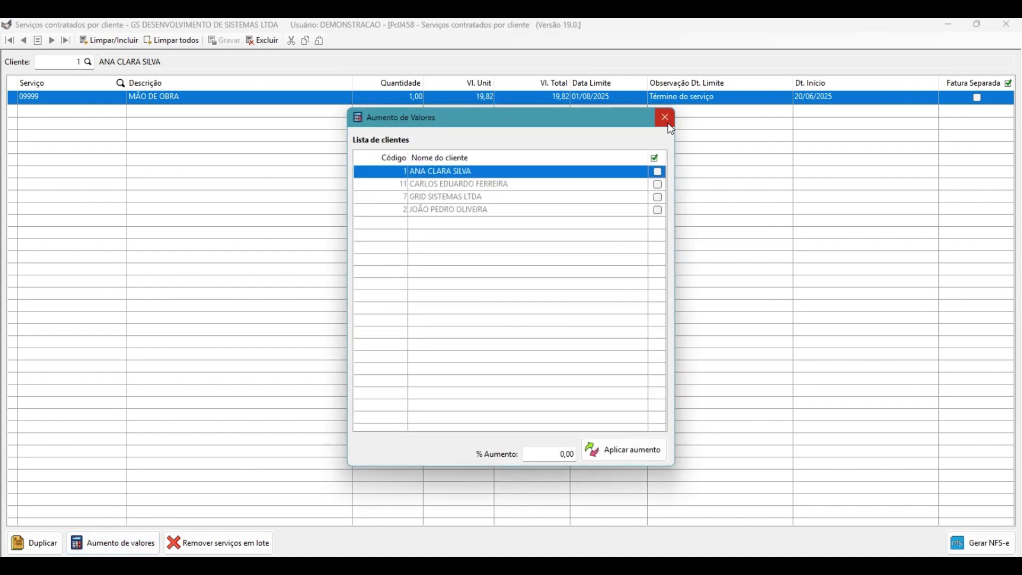
{"action": "left_click", "coordinate": [668, 123]}
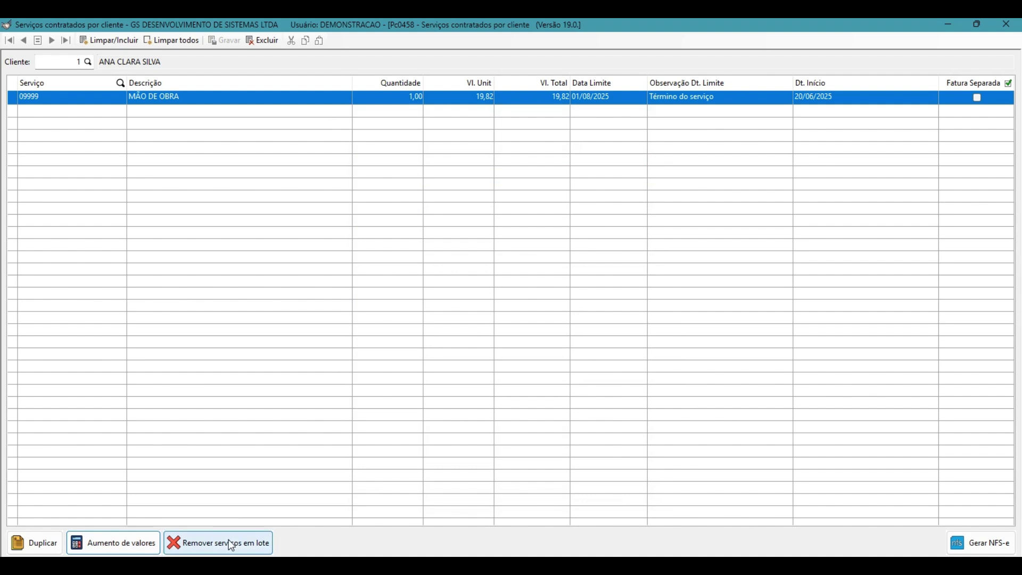
Step: Search for expired services (Vencidos) across the full customer range in Remover serviços em lote, without deleting any
{"action": "left_click", "coordinate": [257, 543]}
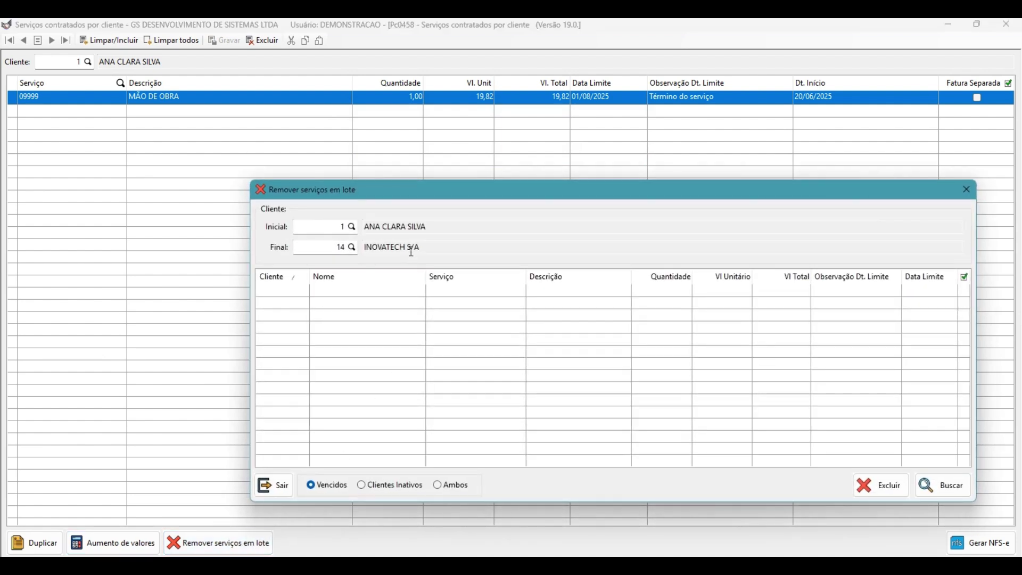
{"action": "left_click_drag", "start_coordinate": [337, 191], "coordinate": [325, 159]}
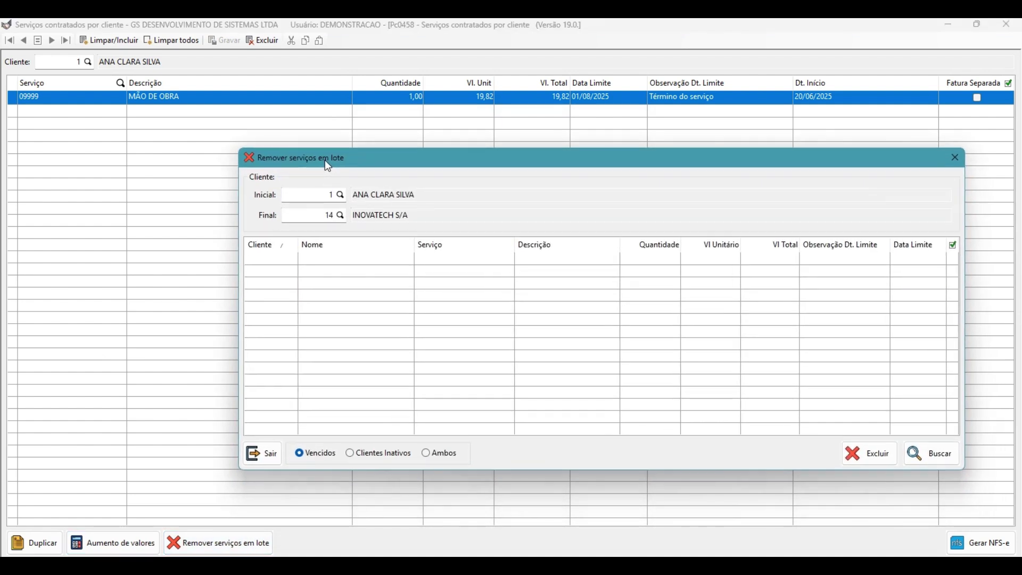
{"action": "key", "text": "Tab"}
{"action": "left_click", "coordinate": [318, 454]}
{"action": "left_click", "coordinate": [936, 453]}
{"action": "left_click", "coordinate": [952, 157]}
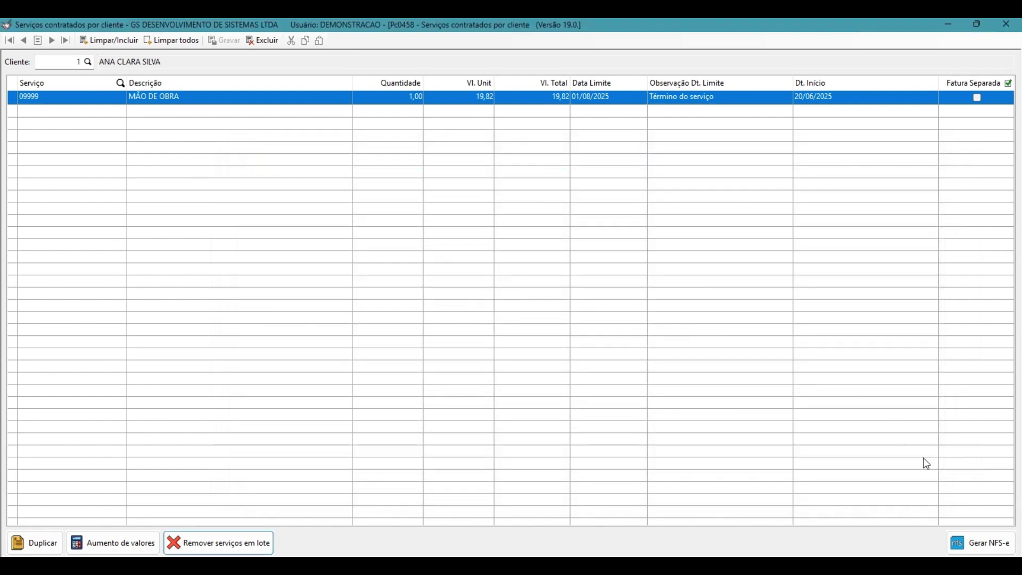
Step: Start generating the customers' NFS-e with Série 99 and limit the customer range to the first customer
{"action": "left_click", "coordinate": [1015, 545]}
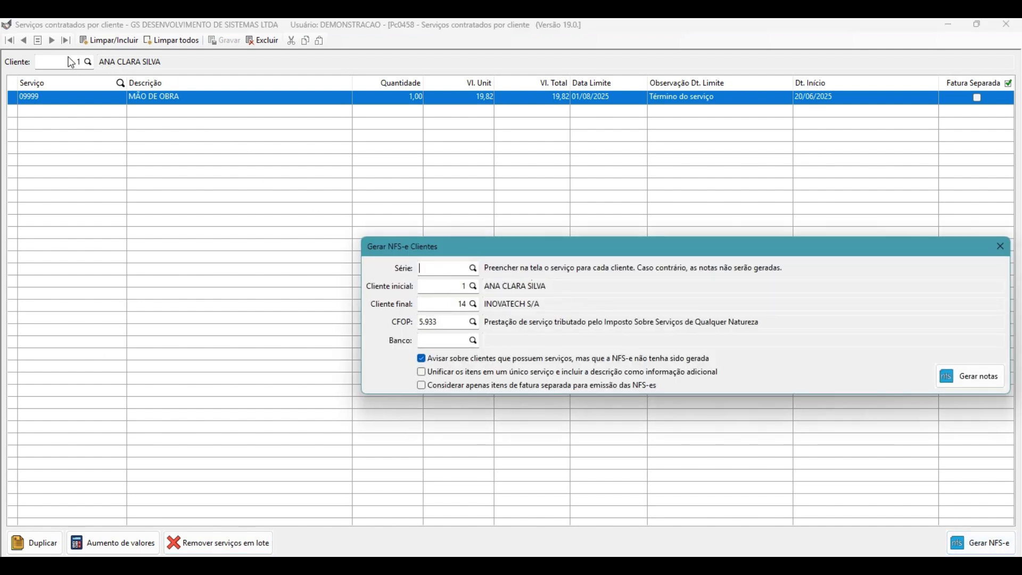
{"action": "type", "text": "99"}
{"action": "double_click", "coordinate": [462, 305]}
{"action": "type", "text": "1"}
{"action": "double_click", "coordinate": [463, 304]}
{"action": "type", "text": "14"}
{"action": "key", "text": "BackSpace"}
Step: Keep CFOP 5.933 for the NFS-e generation and choose bank 99 CARTEIRA
{"action": "left_click", "coordinate": [445, 322]}
{"action": "left_click", "coordinate": [450, 340]}
{"action": "left_click", "coordinate": [474, 341]}
{"action": "scroll", "coordinate": [469, 373], "scroll_direction": "down", "scroll_amount": 3}
{"action": "scroll", "coordinate": [447, 410], "scroll_direction": "up", "scroll_amount": 2}
{"action": "scroll", "coordinate": [445, 426], "scroll_direction": "down", "scroll_amount": 2}
{"action": "left_click", "coordinate": [443, 449]}
{"action": "double_click", "coordinate": [443, 449]}
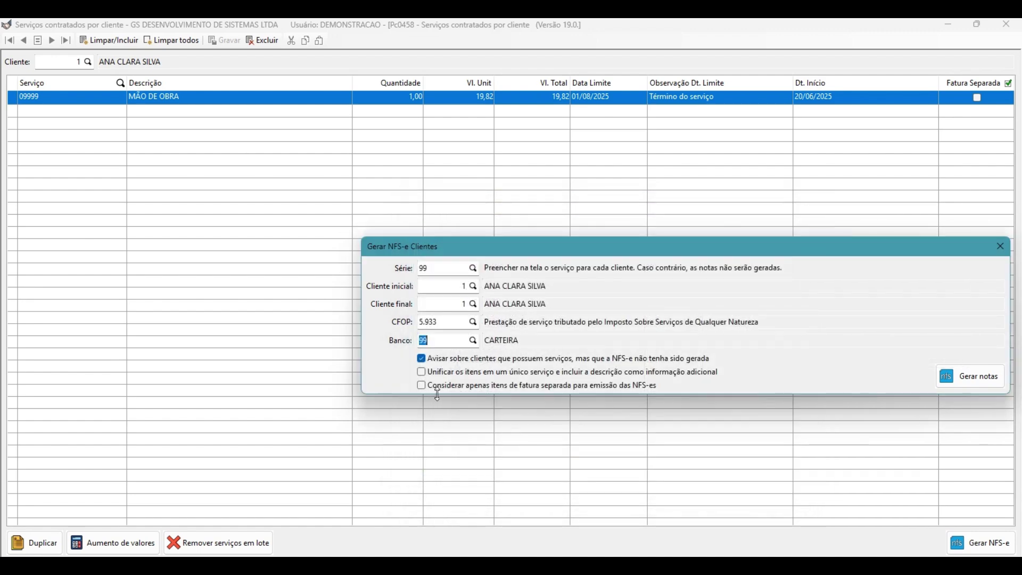
Step: Generate the invoices with the ungenerated NFS-e warning turned off, and open series 99 invoice 5 in Nota Fiscal de Serviços
{"action": "left_click", "coordinate": [459, 365]}
{"action": "left_click", "coordinate": [992, 378]}
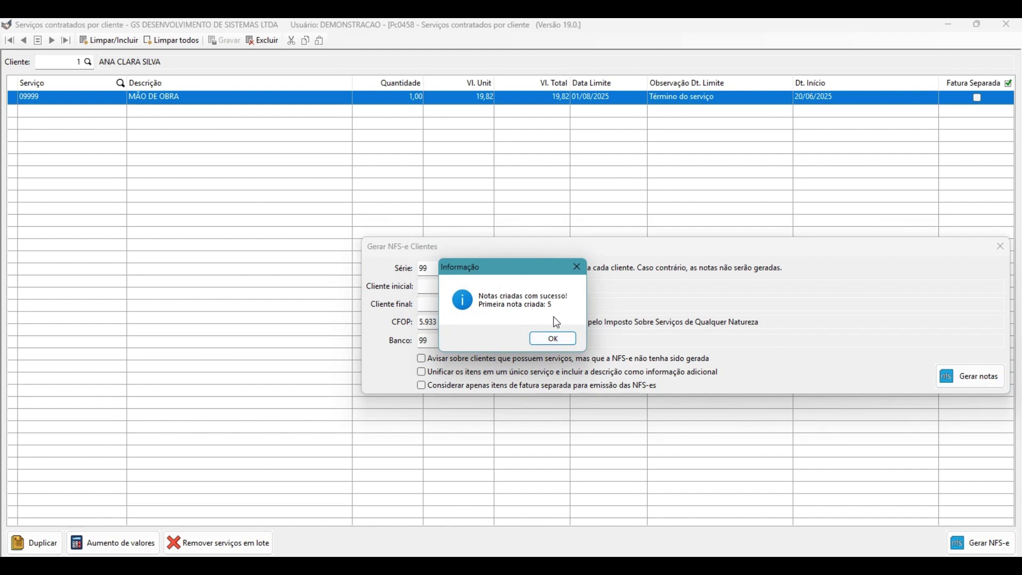
{"action": "left_click", "coordinate": [556, 337]}
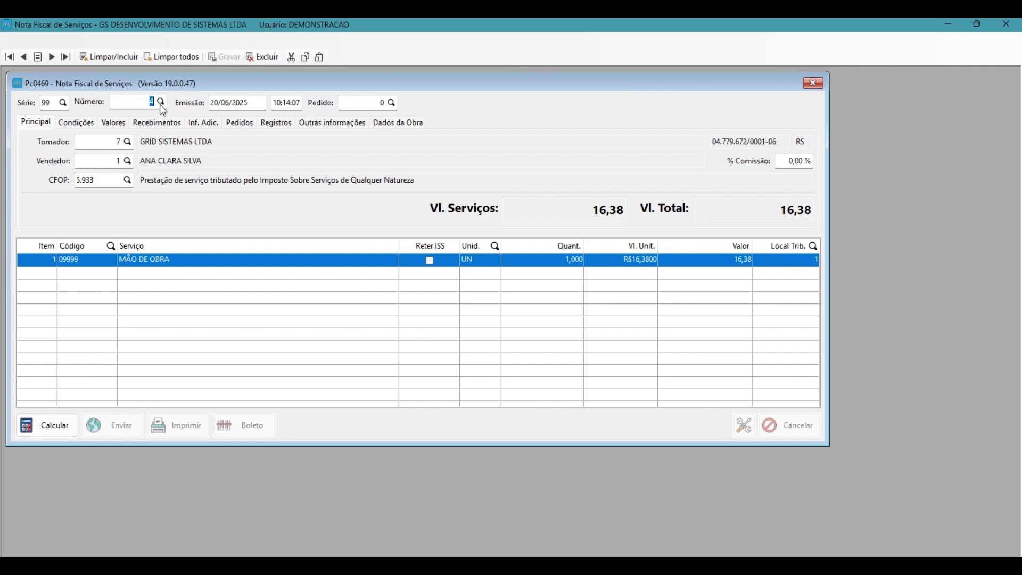
{"action": "left_click", "coordinate": [161, 105]}
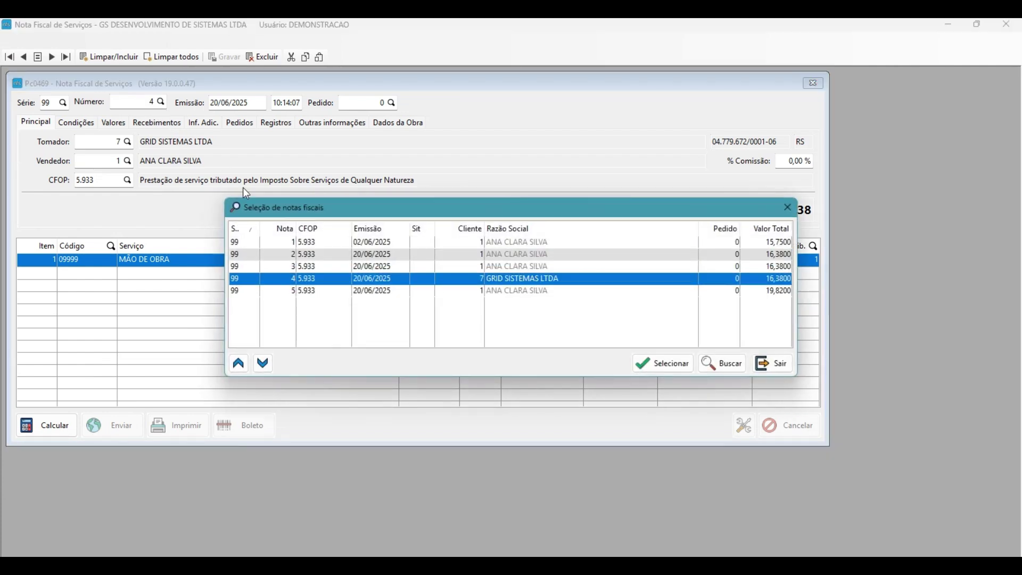
{"action": "double_click", "coordinate": [278, 291]}
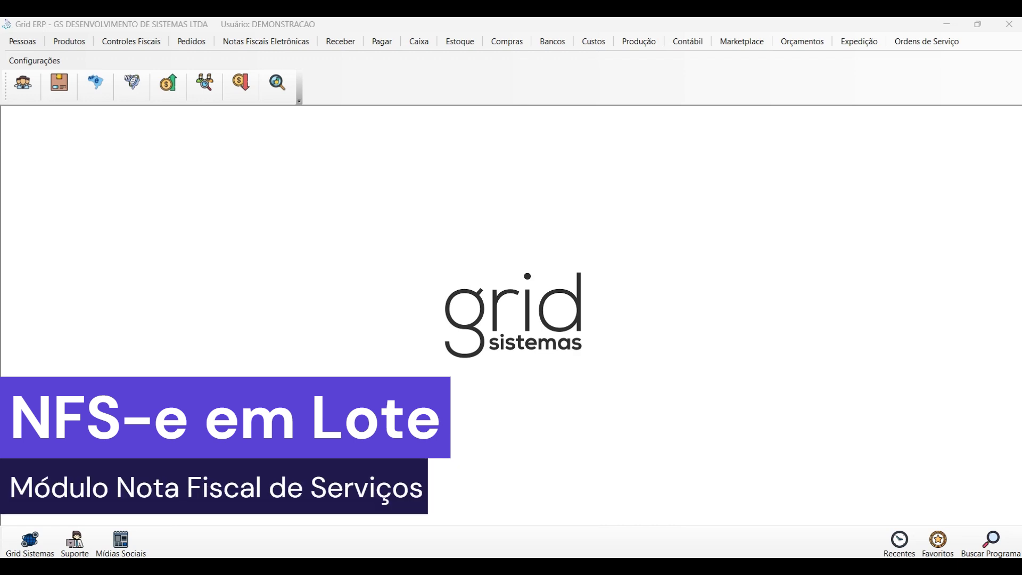
Step: Open the NFS-e's em lote program from the electronic fiscal documents
{"action": "left_click", "coordinate": [244, 46]}
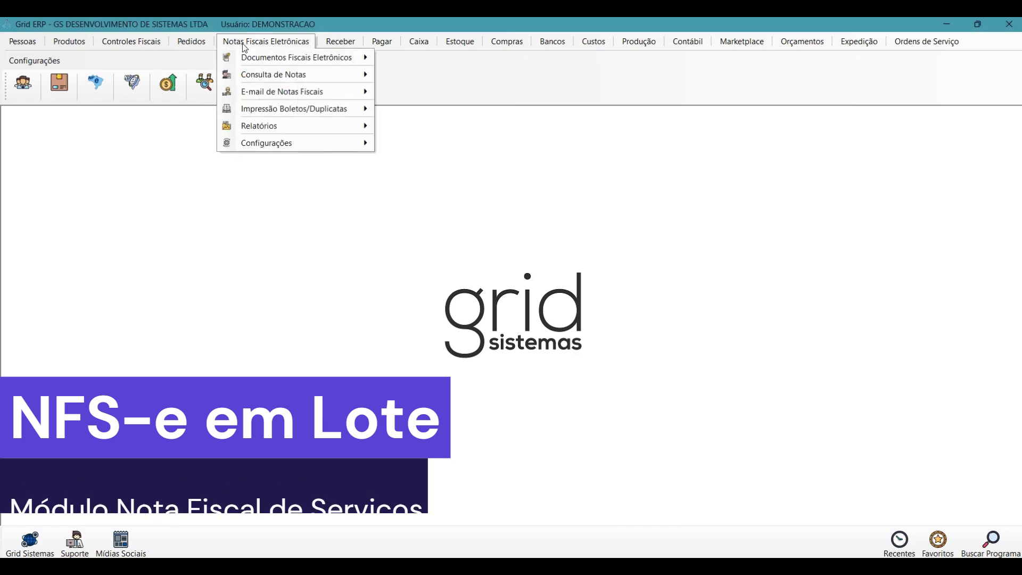
{"action": "mouse_move", "coordinate": [281, 61]}
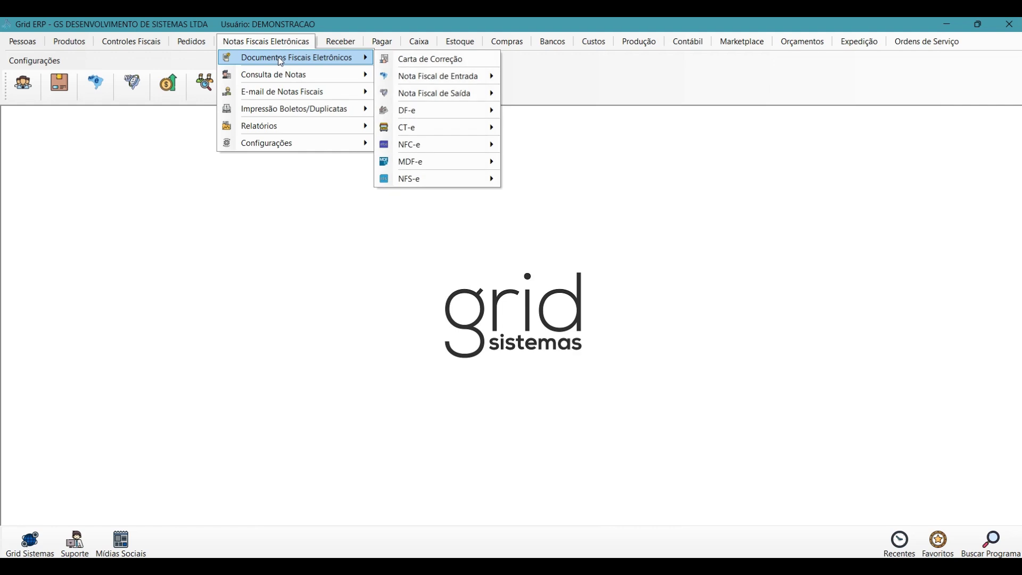
{"action": "mouse_move", "coordinate": [462, 183]}
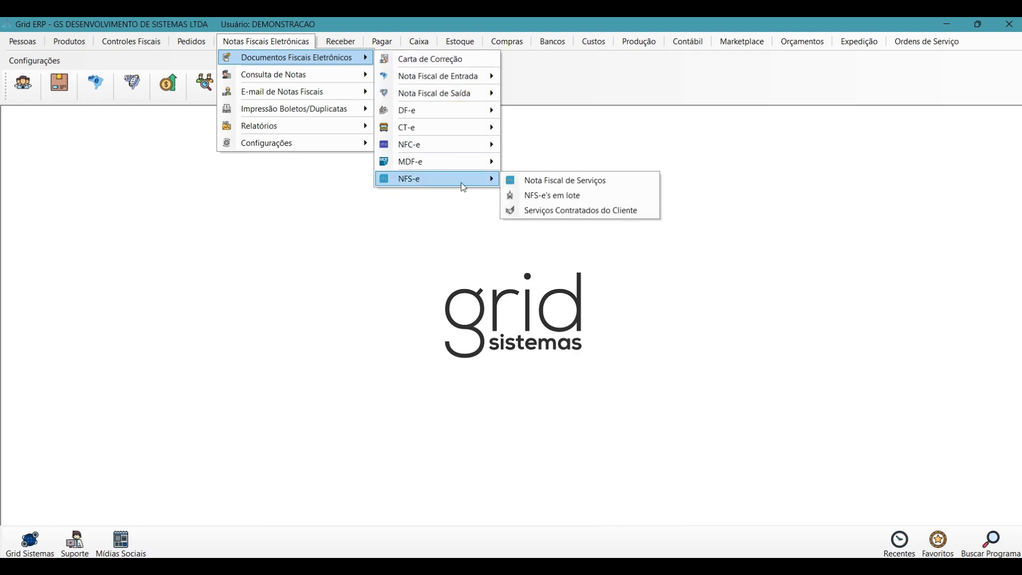
{"action": "left_click", "coordinate": [599, 196]}
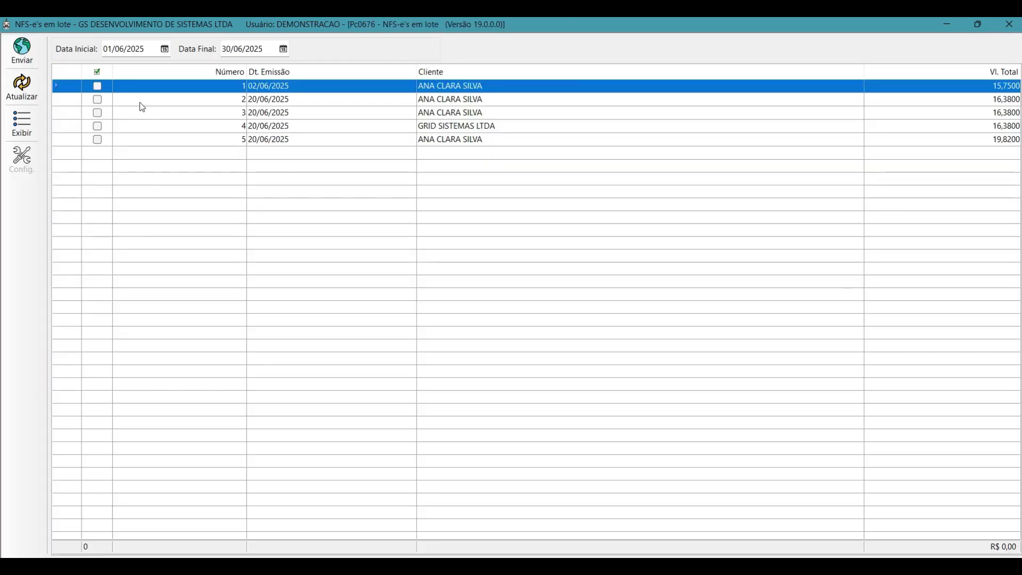
{"action": "left_click", "coordinate": [131, 51]}
{"action": "left_click", "coordinate": [238, 51]}
{"action": "left_click", "coordinate": [124, 51]}
{"action": "double_click", "coordinate": [124, 51]}
Step: Show the Autorizadas and Impressas NFS-e in turn, and return the batch list to Não Processadas
{"action": "left_click", "coordinate": [29, 123]}
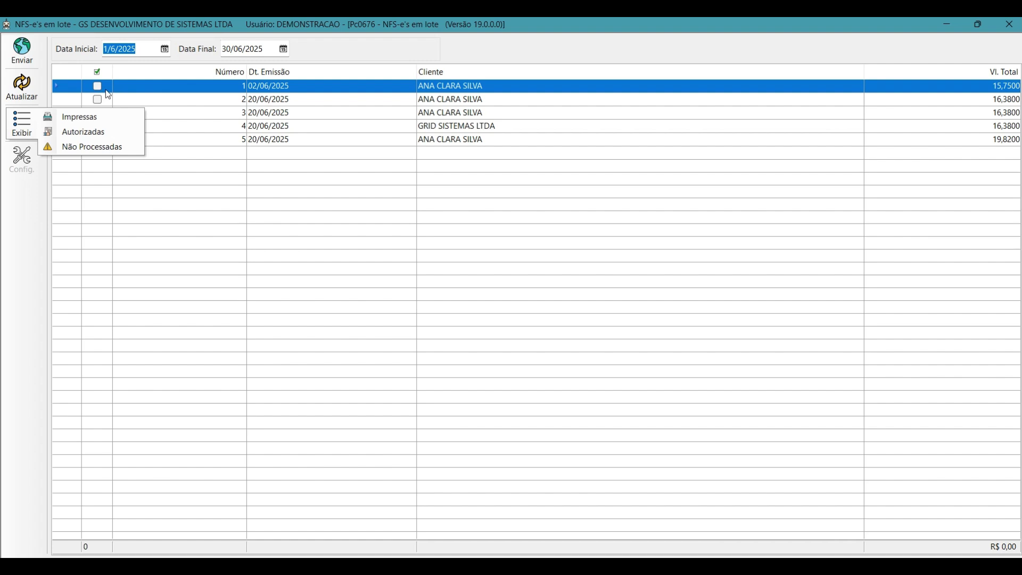
{"action": "left_click", "coordinate": [122, 129]}
{"action": "left_click", "coordinate": [31, 120]}
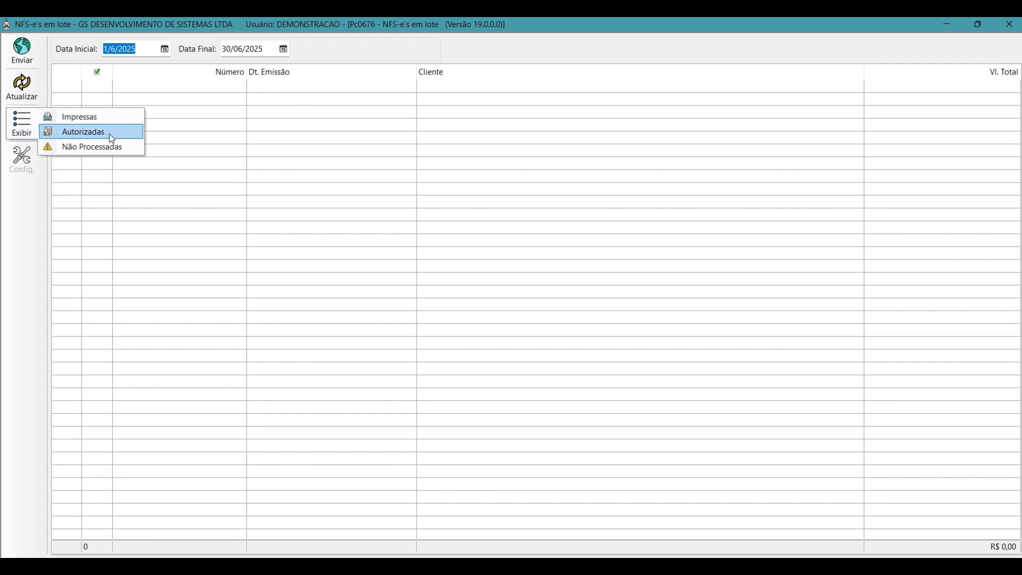
{"action": "left_click", "coordinate": [109, 118]}
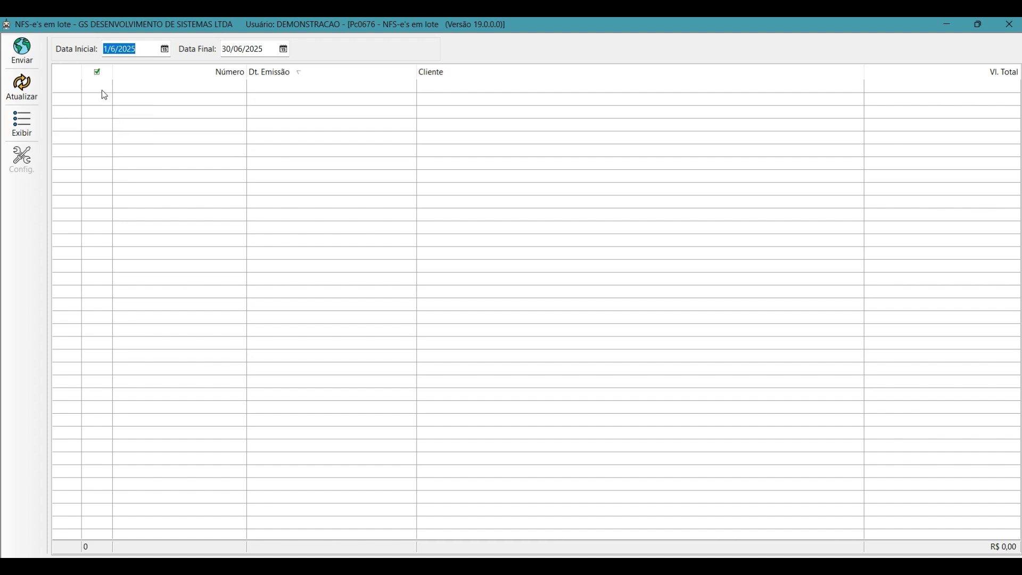
{"action": "left_click", "coordinate": [30, 129]}
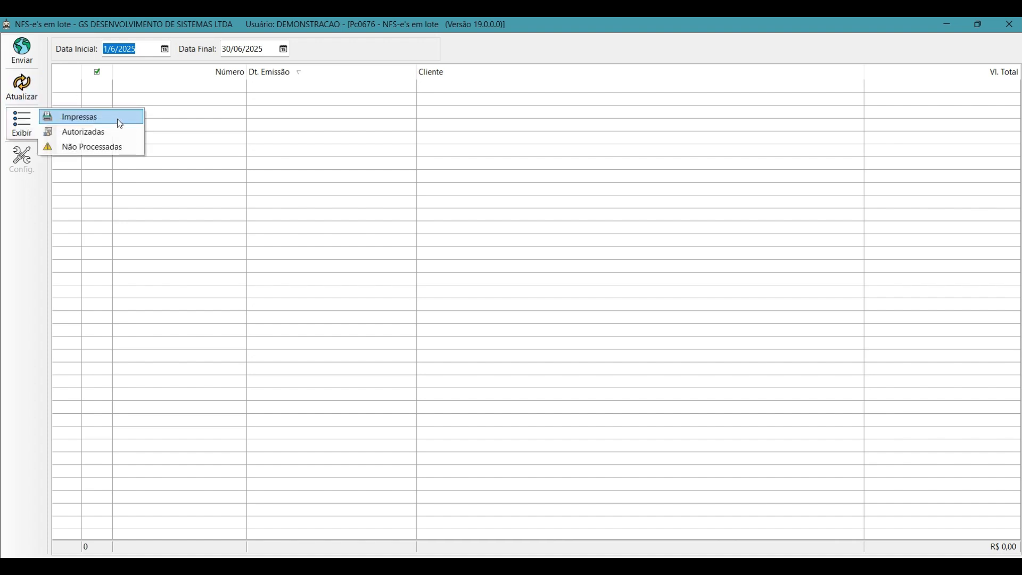
{"action": "left_click", "coordinate": [103, 147]}
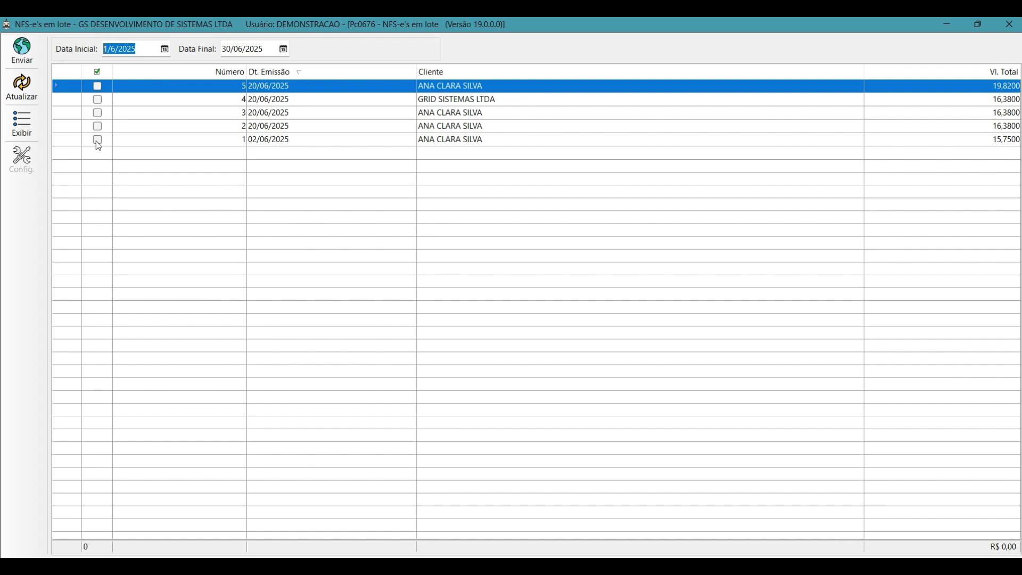
Step: Refresh the batch list and mark all the unprocessed NFS-e, numbers 5 to 1, for sending
{"action": "left_click", "coordinate": [32, 94]}
{"action": "left_click", "coordinate": [98, 86]}
{"action": "left_click", "coordinate": [98, 99]}
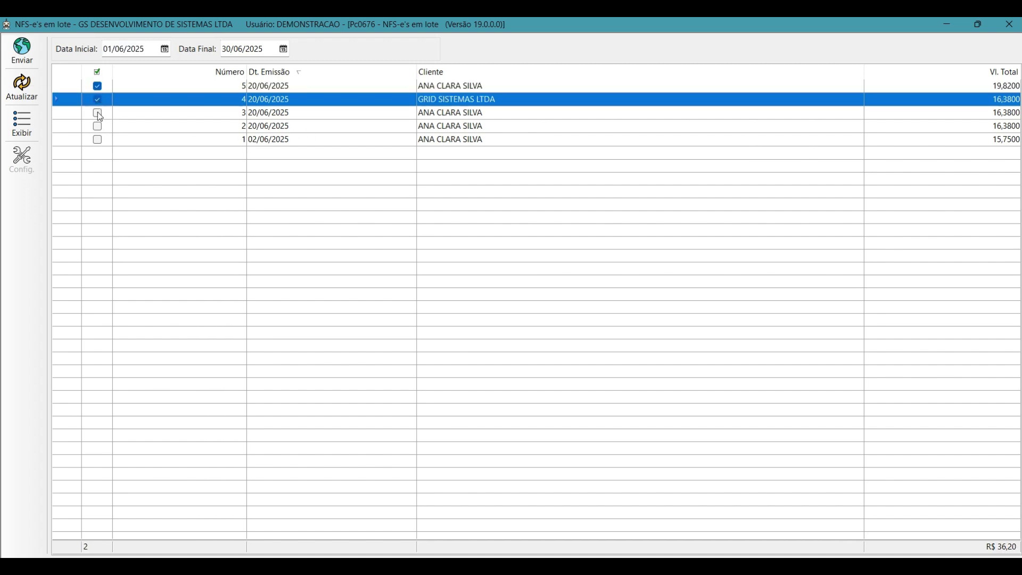
{"action": "left_click", "coordinate": [98, 113]}
{"action": "left_click", "coordinate": [98, 126]}
{"action": "left_click", "coordinate": [97, 139]}
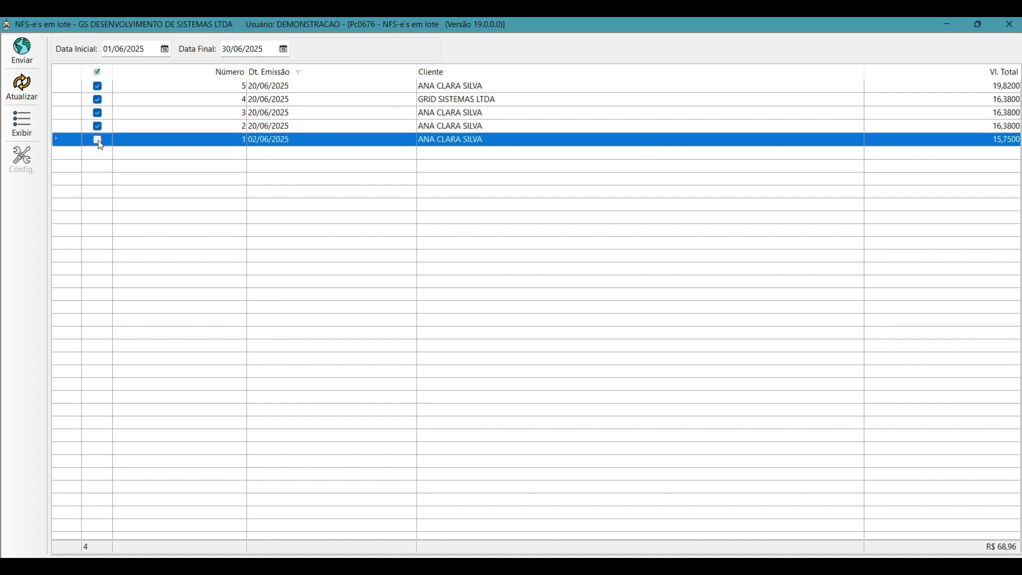
{"action": "left_click", "coordinate": [98, 126]}
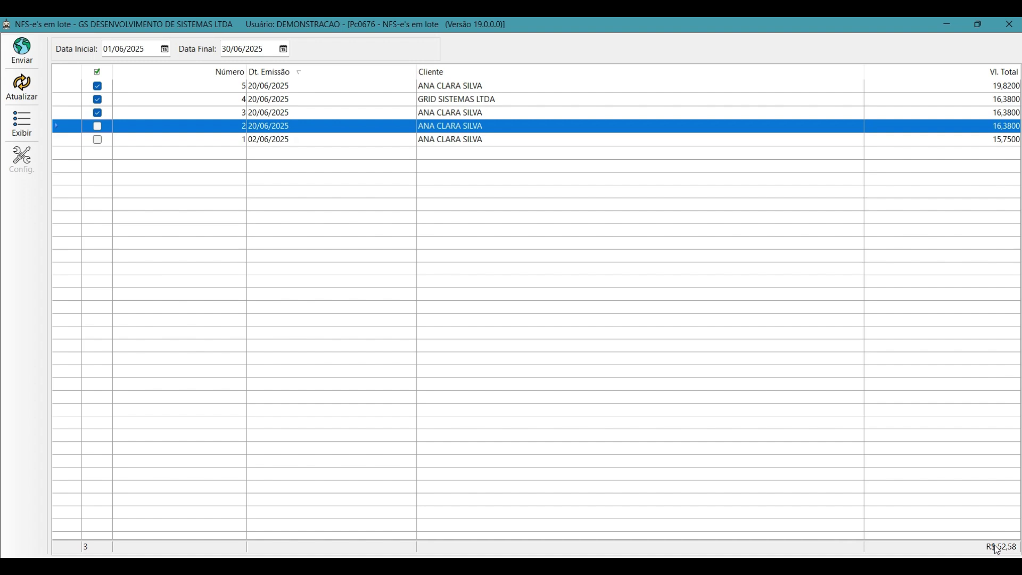
{"action": "left_click", "coordinate": [97, 126]}
{"action": "left_click", "coordinate": [98, 140]}
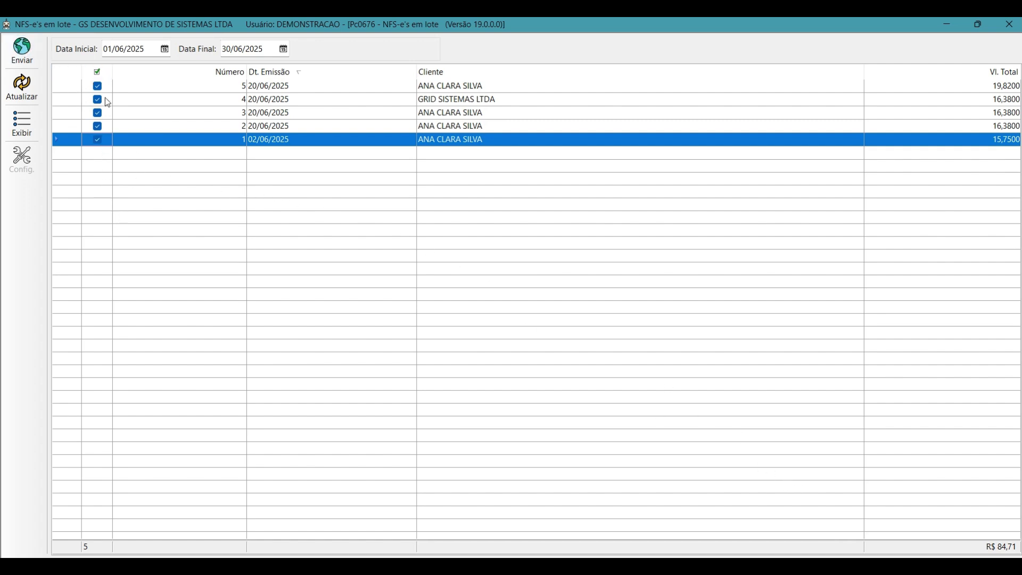
Step: Filter the batch list by Autorizadas and by Impressas to check the sent NFS-e
{"action": "left_click", "coordinate": [22, 124]}
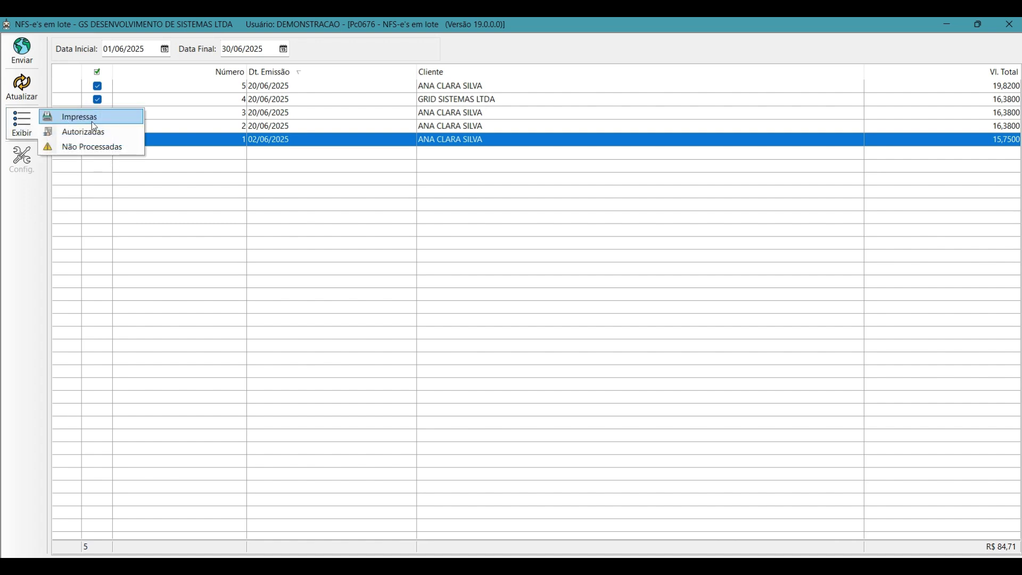
{"action": "left_click", "coordinate": [124, 135]}
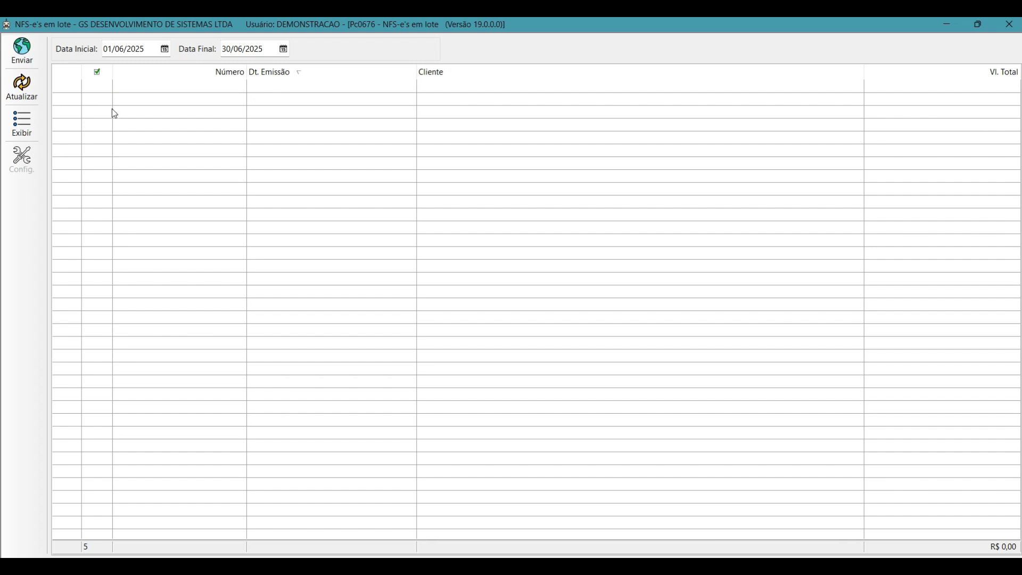
{"action": "left_click", "coordinate": [27, 120]}
{"action": "left_click", "coordinate": [69, 116]}
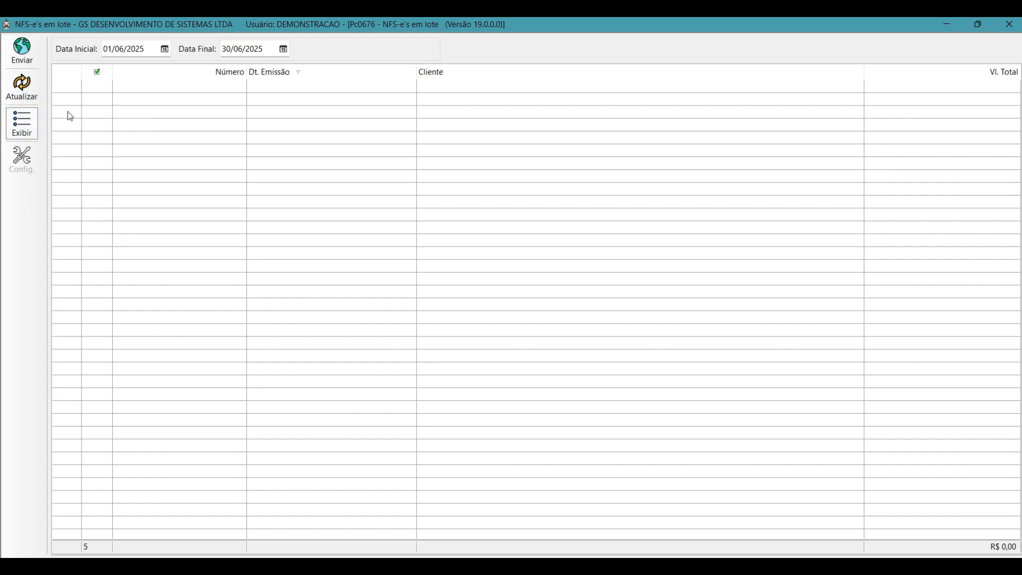